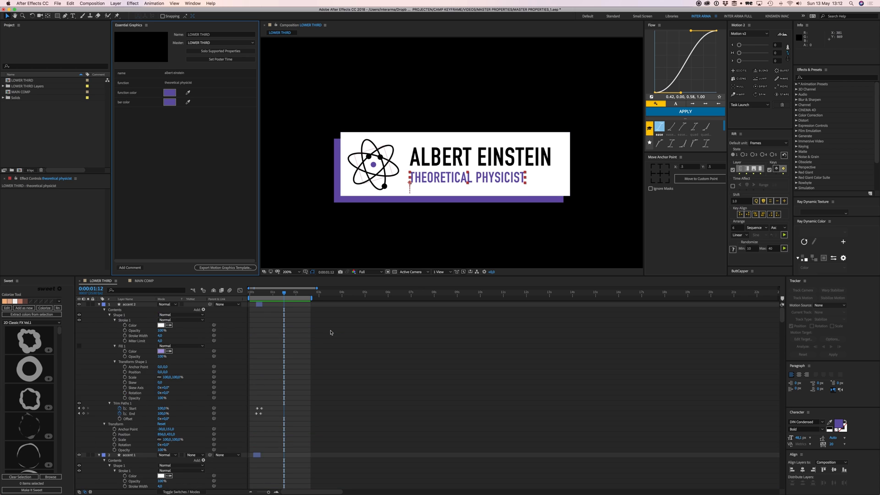
Step: Collapse all expanded layer properties in the LOWER THIRD composition's timeline
scroll(332, 331, up, 10)
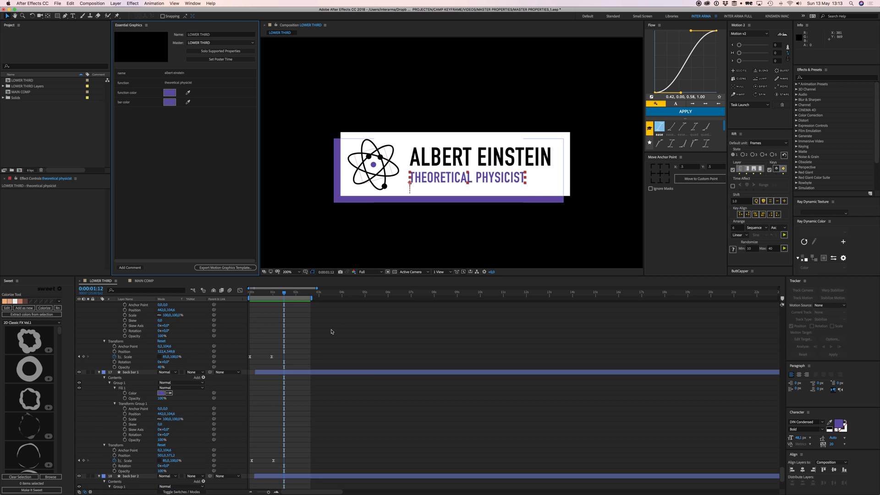
scroll(332, 331, up, 3)
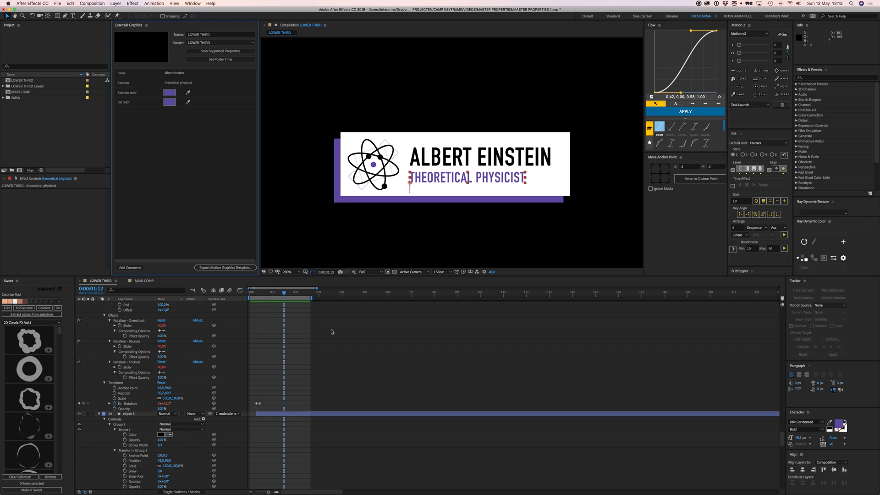
click(331, 331)
key(ctrl+grave)
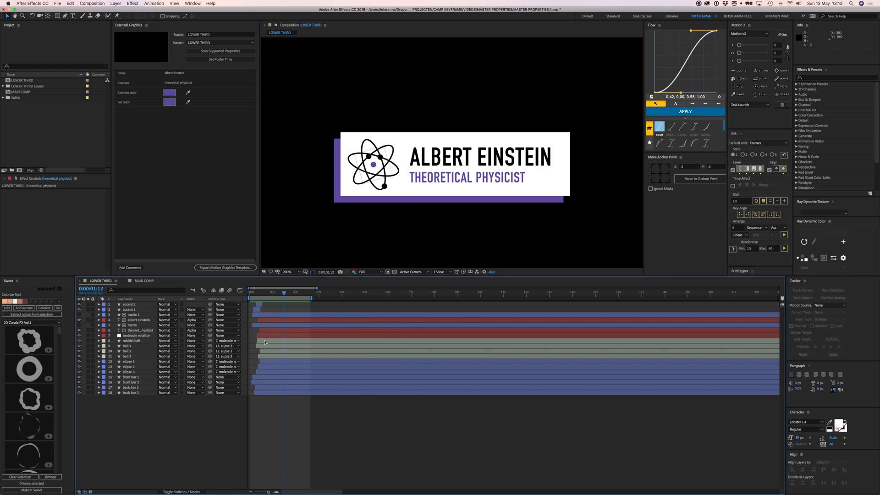
Step: Add the fill Color of the middel ball layer to Essential Graphics and name the control ballcolor
click(266, 342)
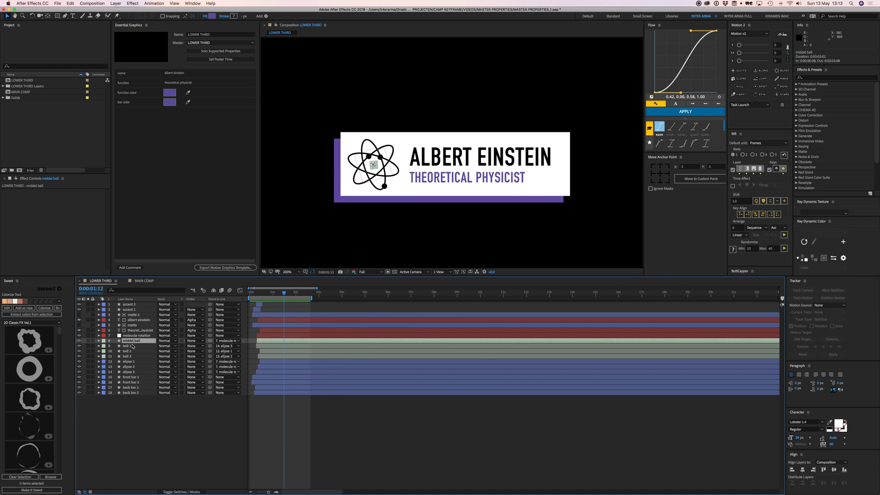
click(99, 340)
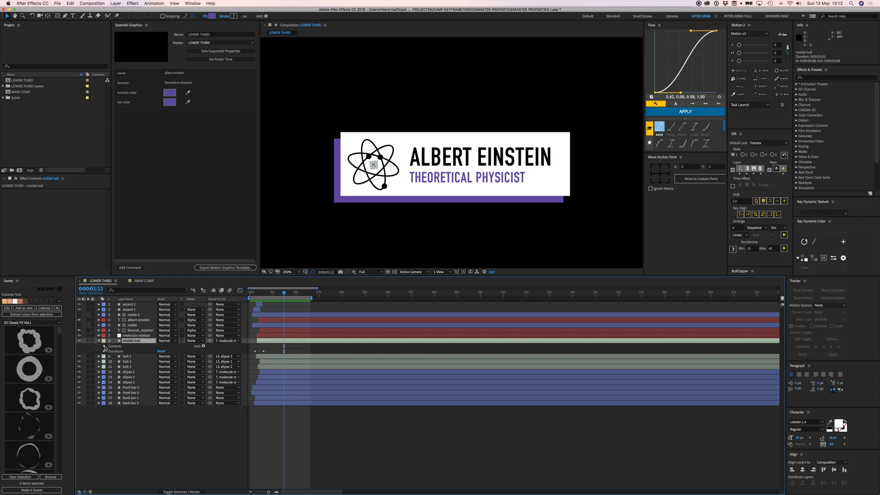
click(105, 346)
click(110, 351)
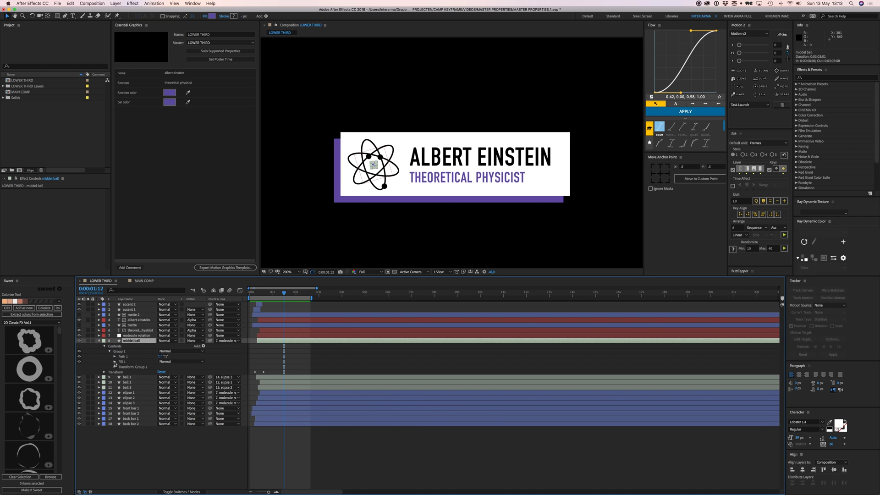
click(114, 362)
drag(142, 379, 138, 160)
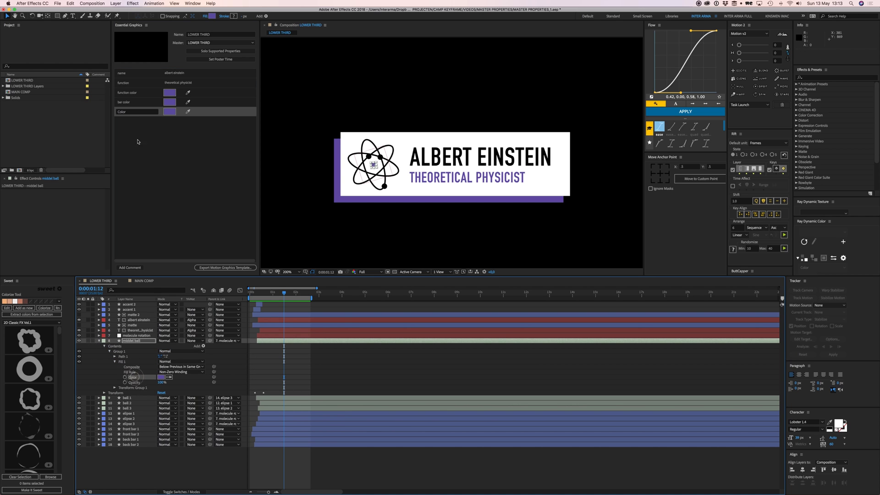
click(131, 112)
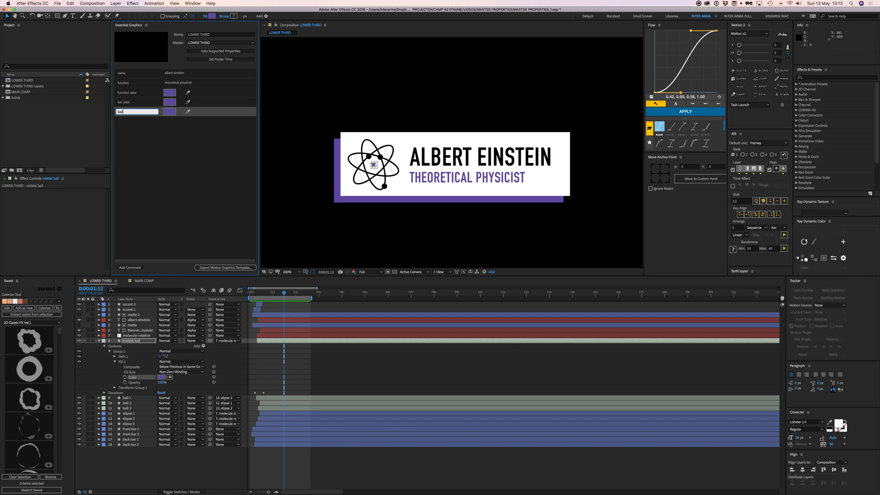
click(151, 146)
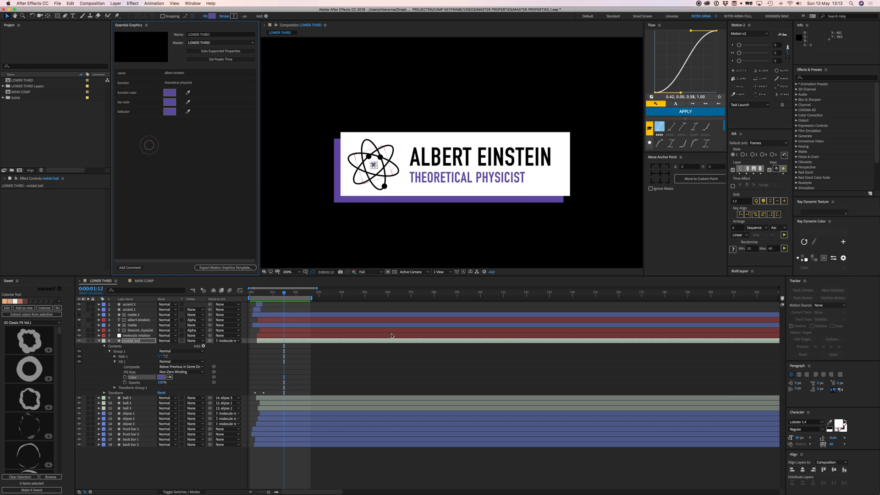
Step: Add the Scale property of the front bar 1 layer to Essential Graphics and name the control "white bar scale"
click(561, 141)
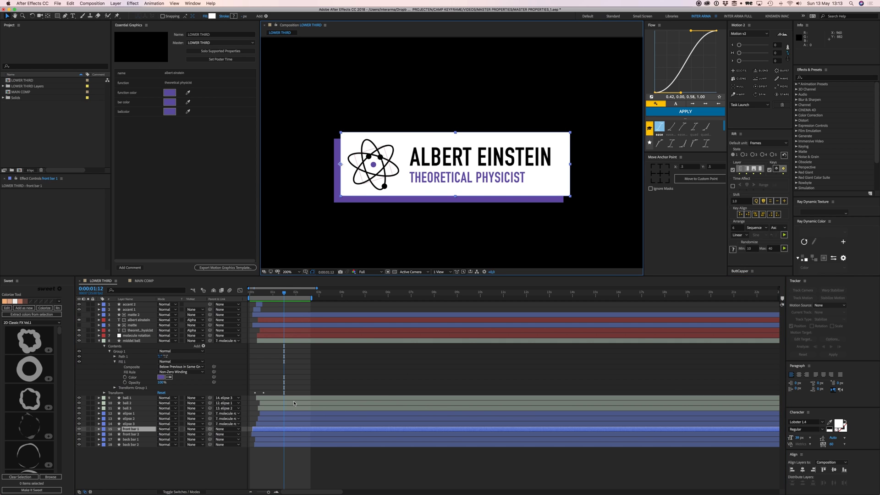
key(s)
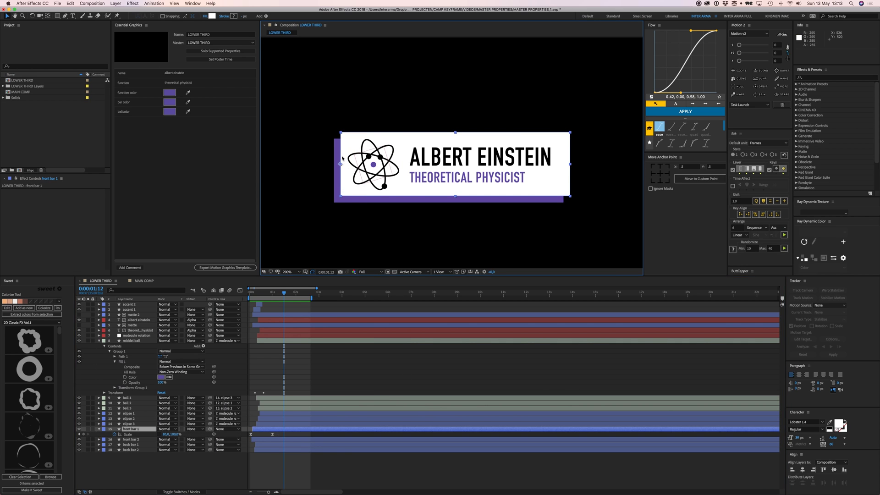
drag(283, 295, 261, 293)
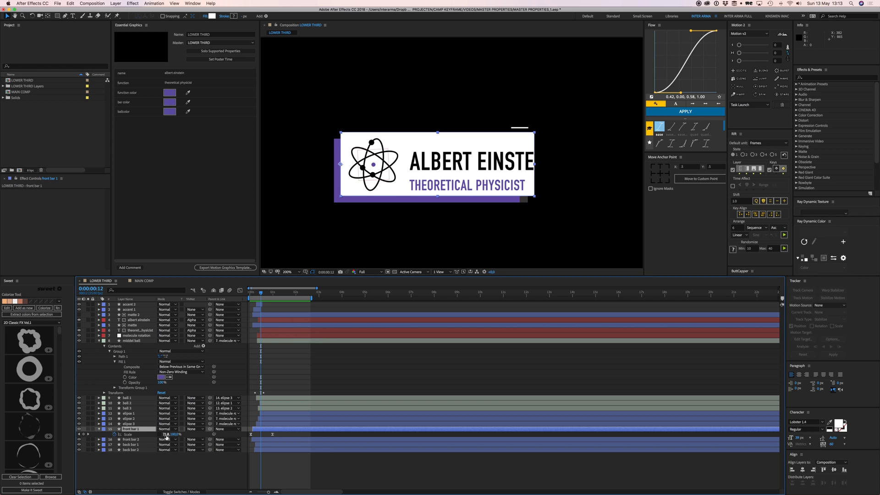
mouse_move(259, 294)
mouse_down()
mouse_move(250, 294)
mouse_move(273, 295)
mouse_up()
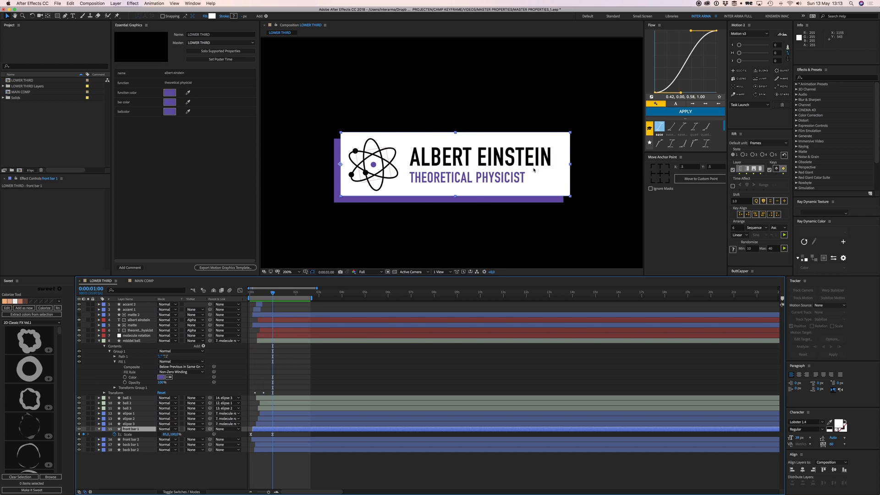
scroll(534, 166, right, 3)
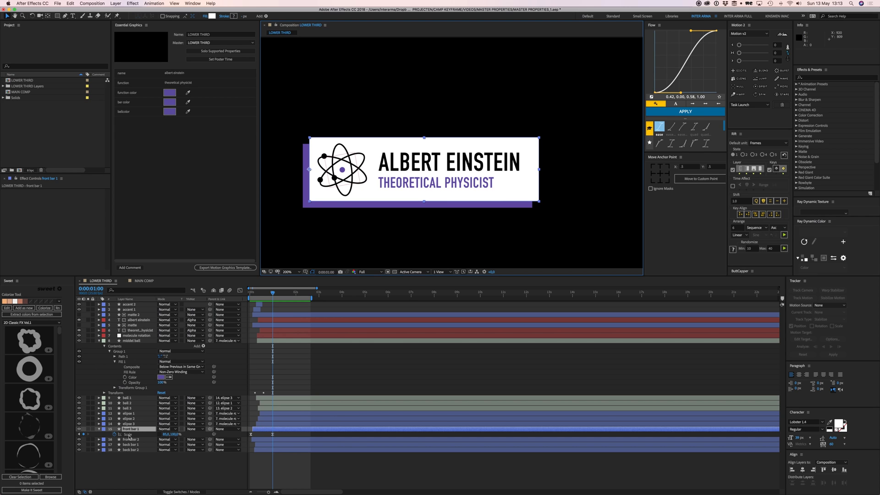
drag(129, 437, 159, 175)
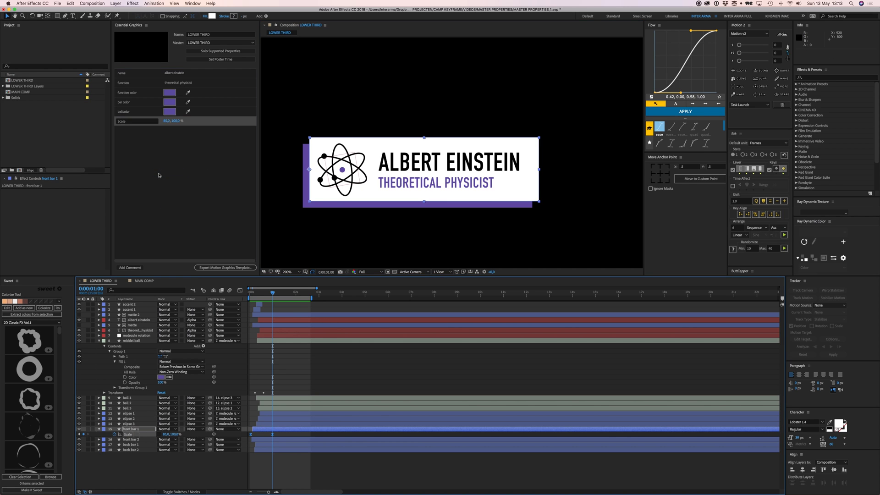
click(129, 121)
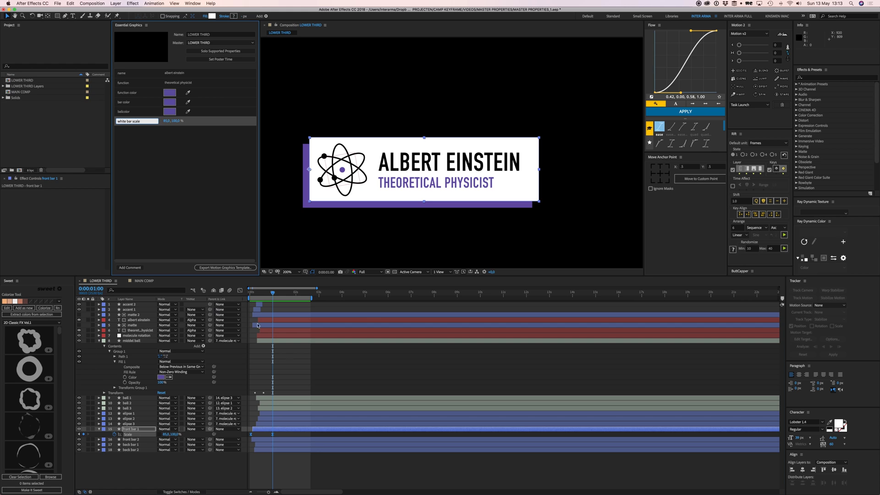
text(white bar scale)
click(307, 395)
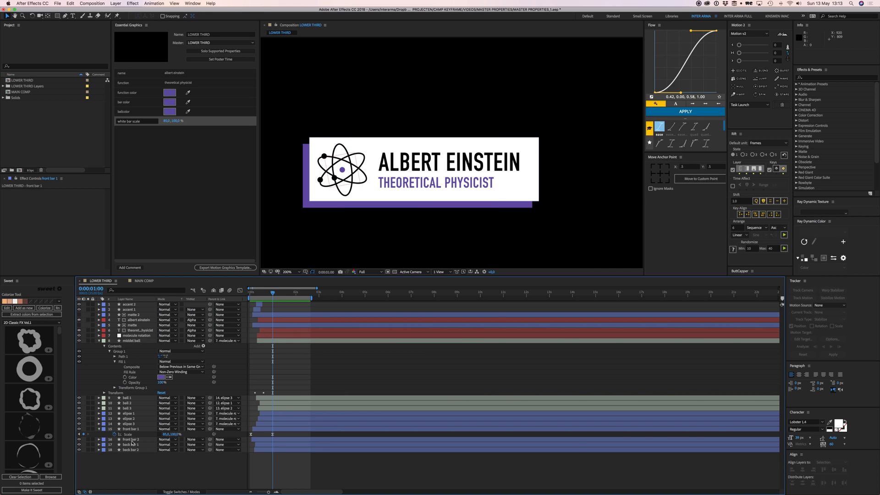
Step: Delete the front bar 2 and back bar 2 layers from the LOWER THIRD composition
click(131, 440)
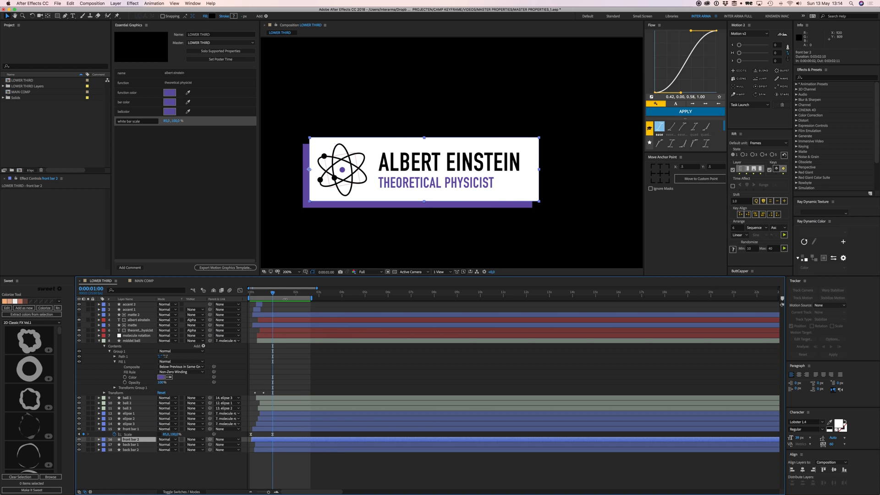
drag(272, 293, 261, 297)
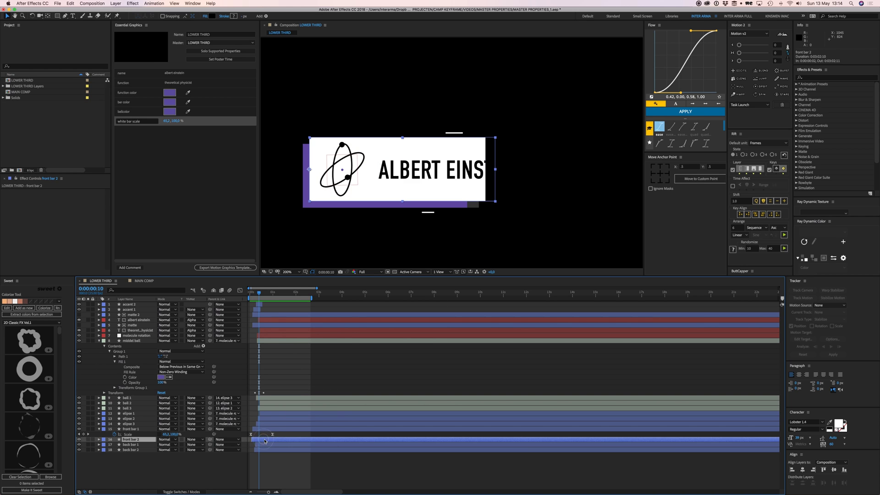
key(Delete)
click(273, 445)
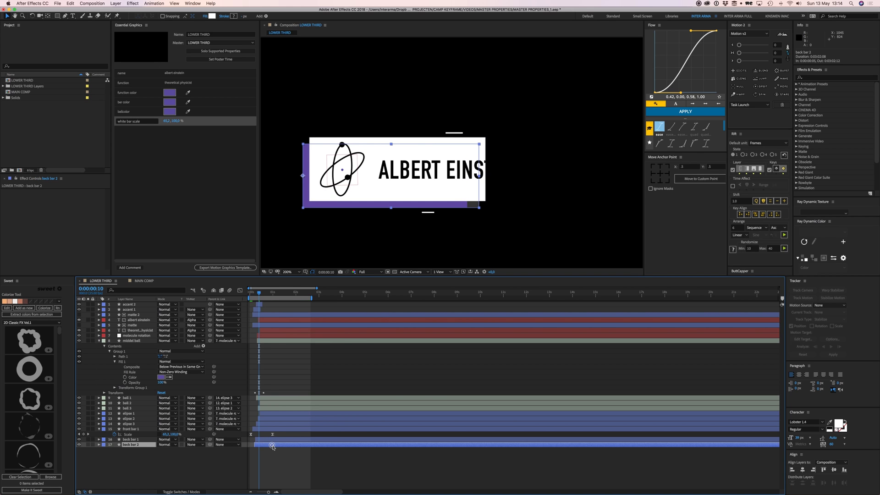
key(Delete)
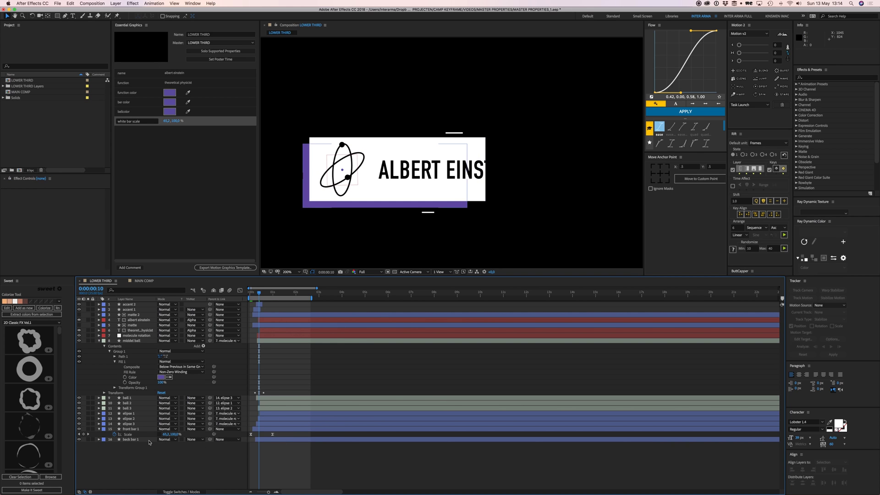
Step: Add the Scale property of the back bar 1 layer to Essential Graphics and name the control "back bar scale"
click(136, 440)
key(s)
drag(128, 444, 131, 131)
click(131, 132)
text(back bar scale)
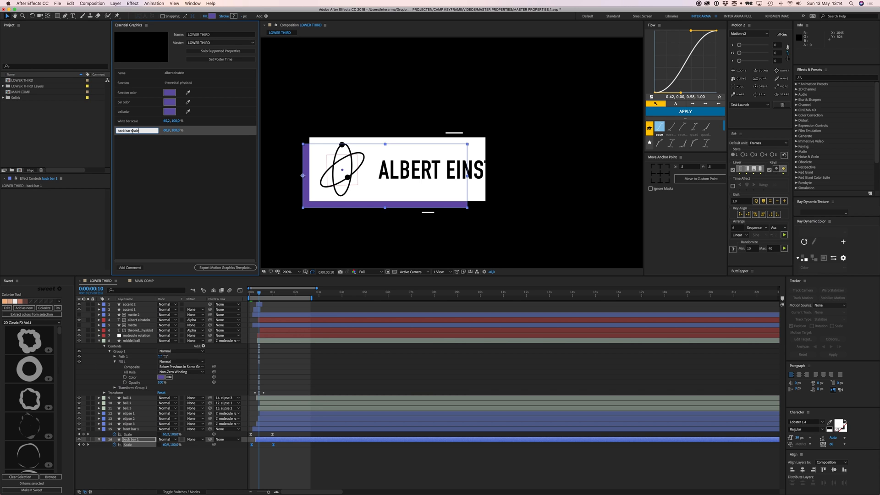
key(Return)
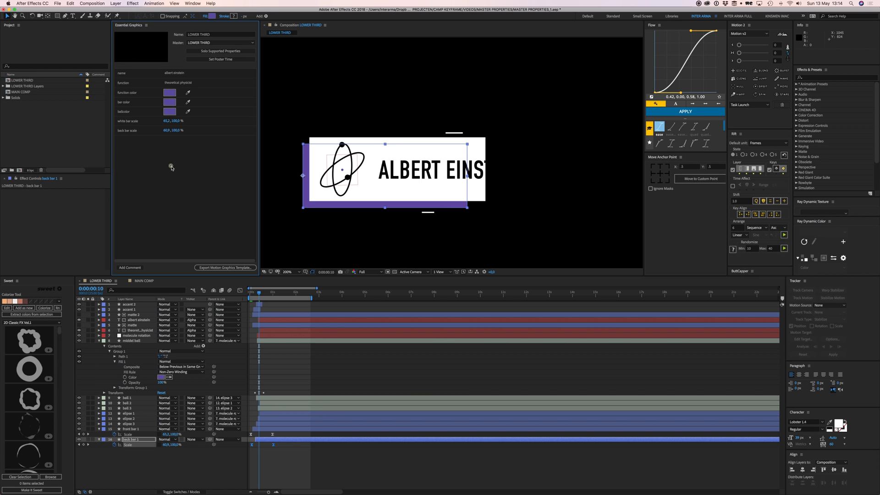
click(288, 371)
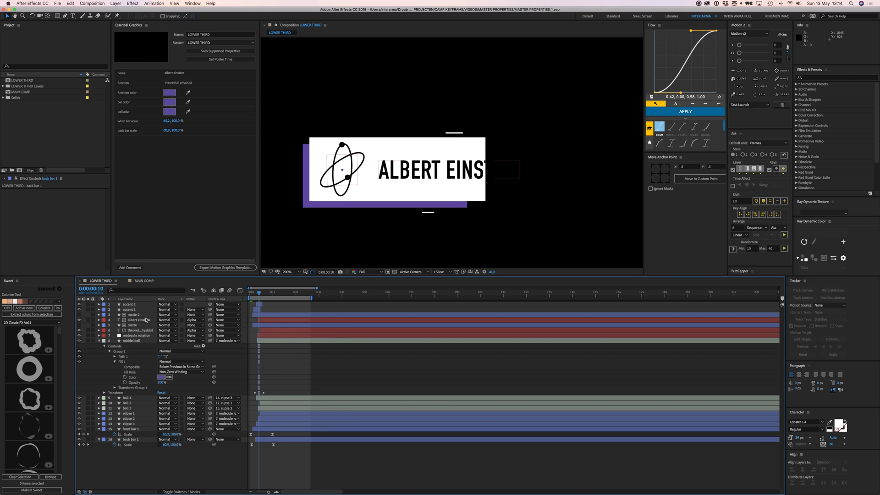
Step: Change the LOWER THIRD composition's background color to a light grey
click(143, 320)
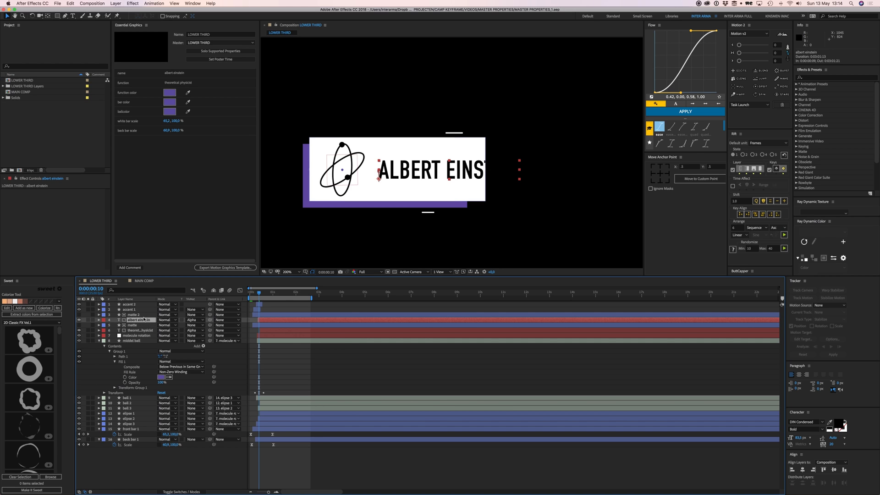
click(151, 315)
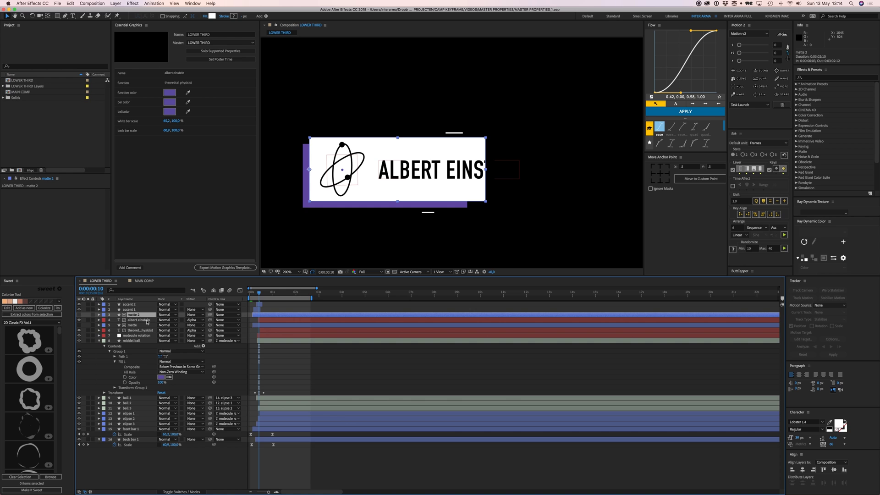
click(92, 4)
click(105, 21)
click(459, 256)
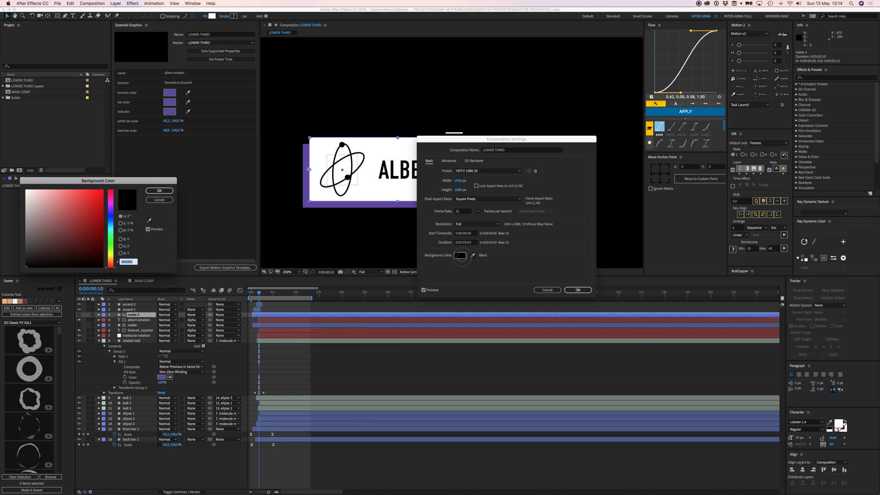
click(29, 207)
click(159, 190)
click(578, 290)
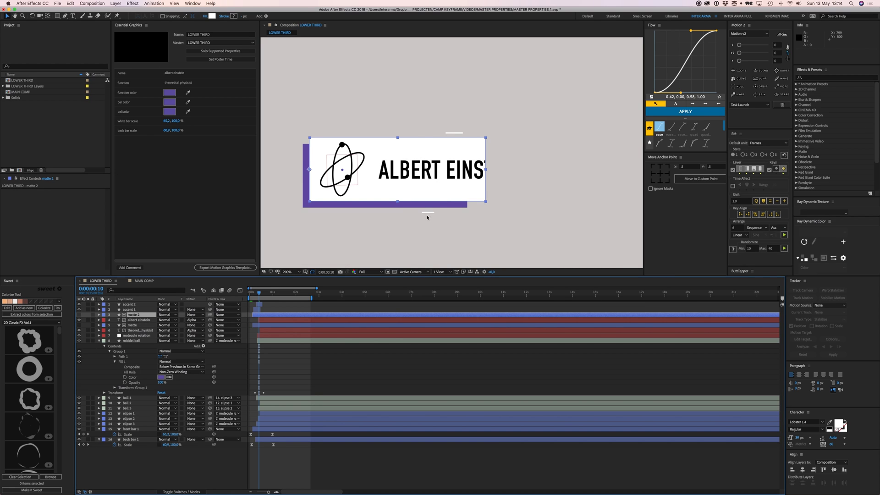
click(308, 351)
Step: Reveal the Scale property of the matte 2 and matte layers in the timeline
click(273, 315)
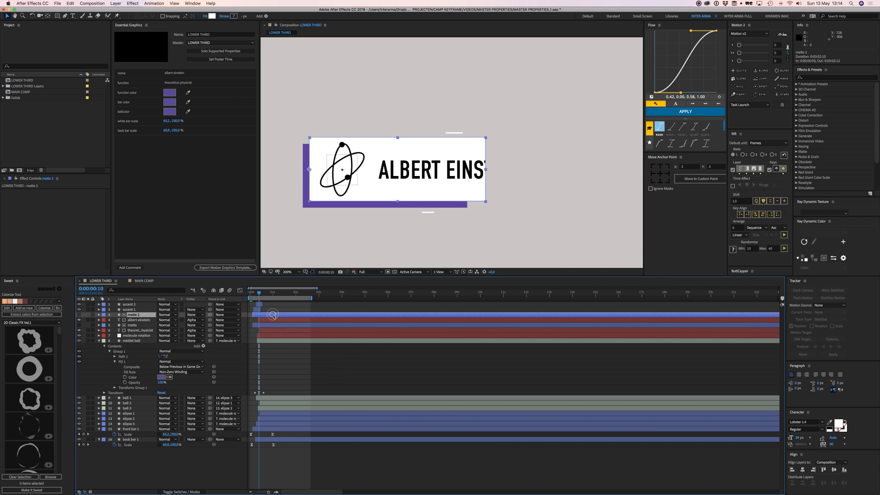
click(271, 292)
drag(274, 295, 280, 297)
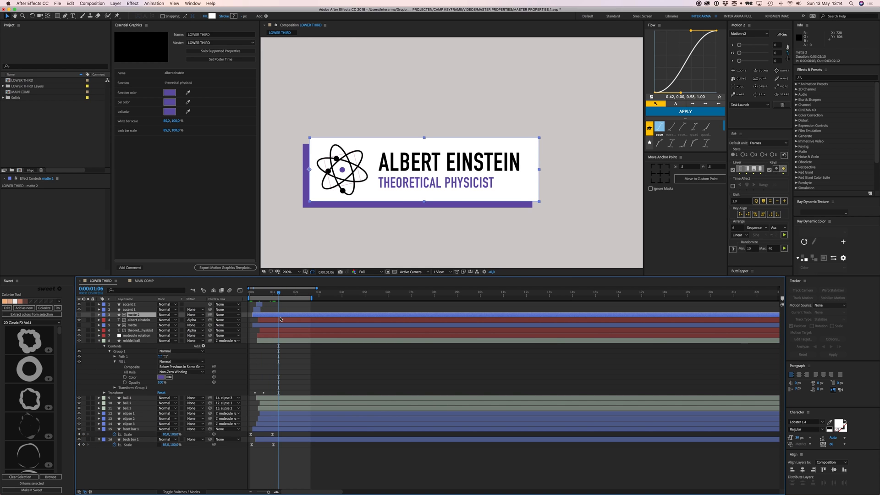
key(s)
click(272, 330)
key(s)
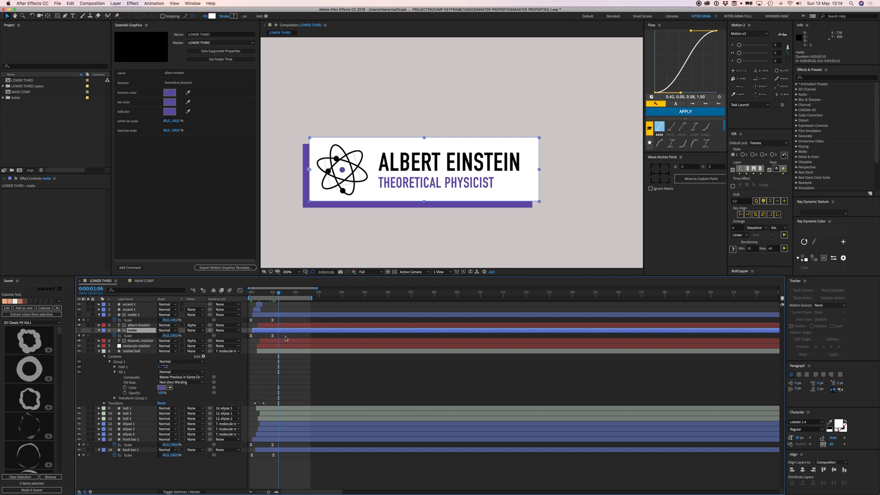
Step: Remove the scale keyframes from the matte 2 and matte layers and parent both to front bar 1
shift+click(275, 315)
key(Delete)
drag(210, 315, 137, 440)
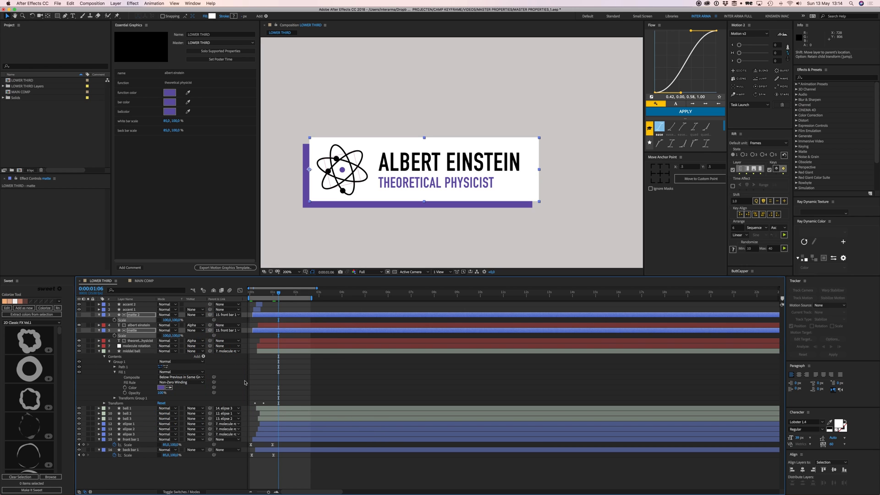
click(290, 311)
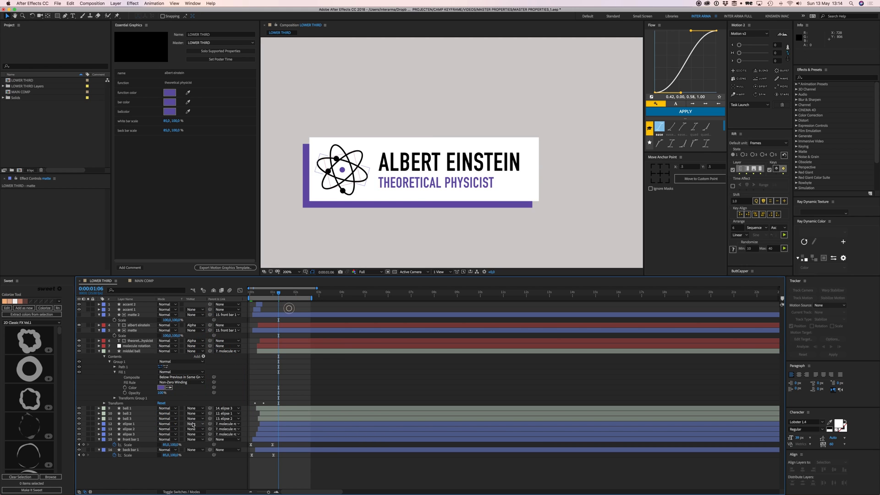
Step: Preview the opening animation to check how both matte layers follow the scaling of front bar 1
click(258, 449)
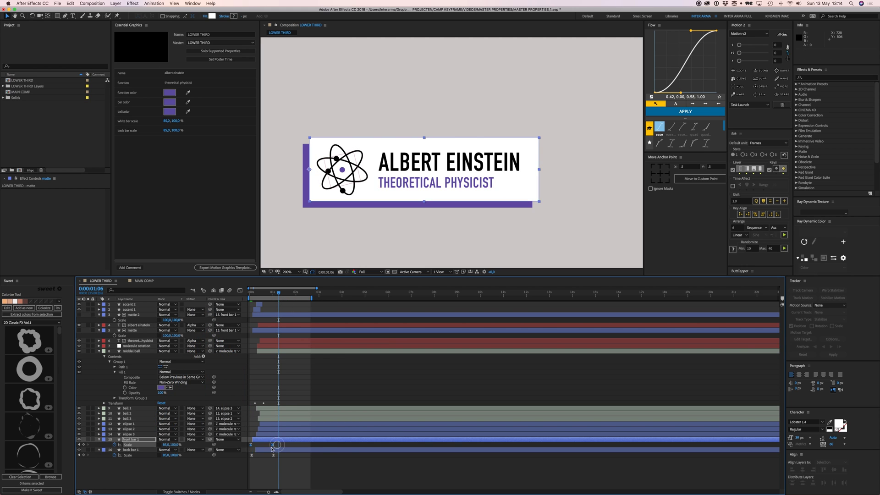
click(275, 314)
super+click(278, 330)
drag(279, 293, 260, 297)
key(space)
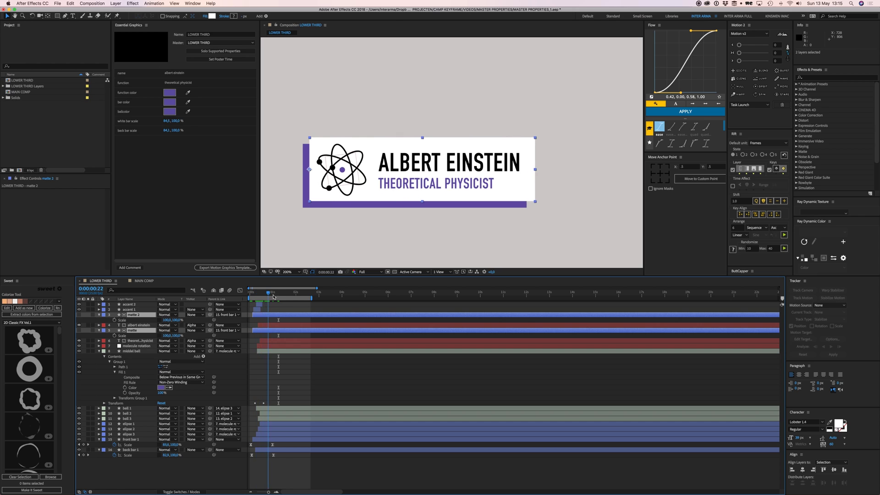
Step: Collapse the revealed properties of all layers in LOWER THIRD and scrub through the opening animation
click(279, 323)
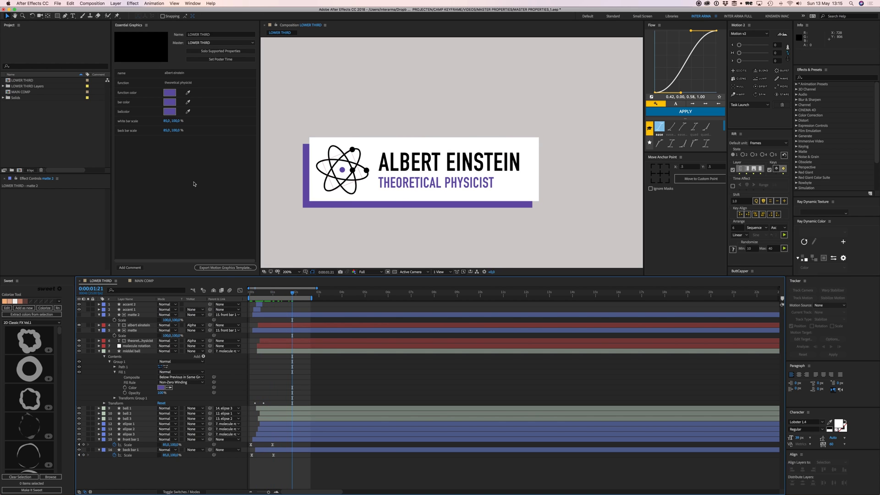
drag(282, 293, 250, 293)
key(super+a)
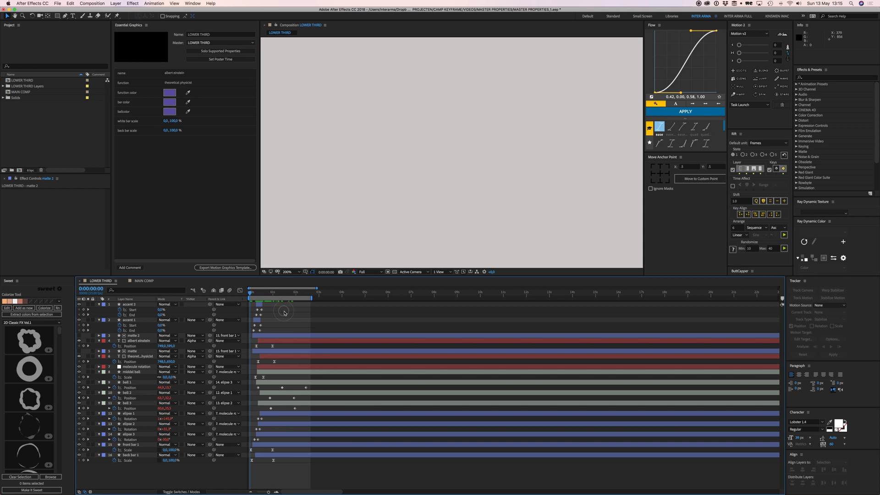
key(u)
drag(250, 296, 283, 297)
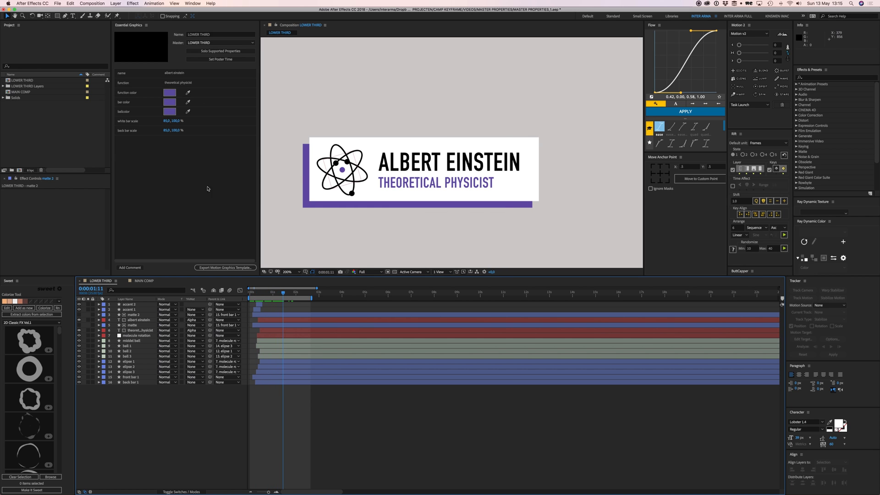
Step: Open MAIN COMP and place the LOWER THIRD composition above its purple background
click(144, 281)
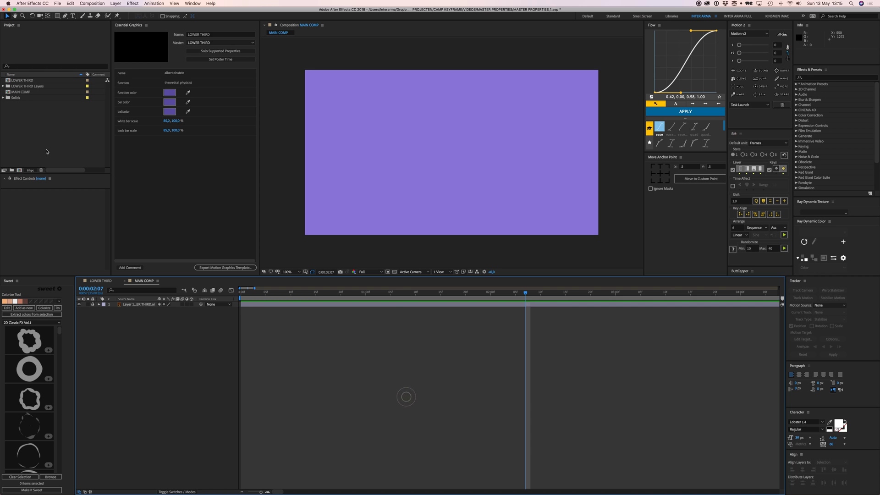
drag(19, 81, 433, 121)
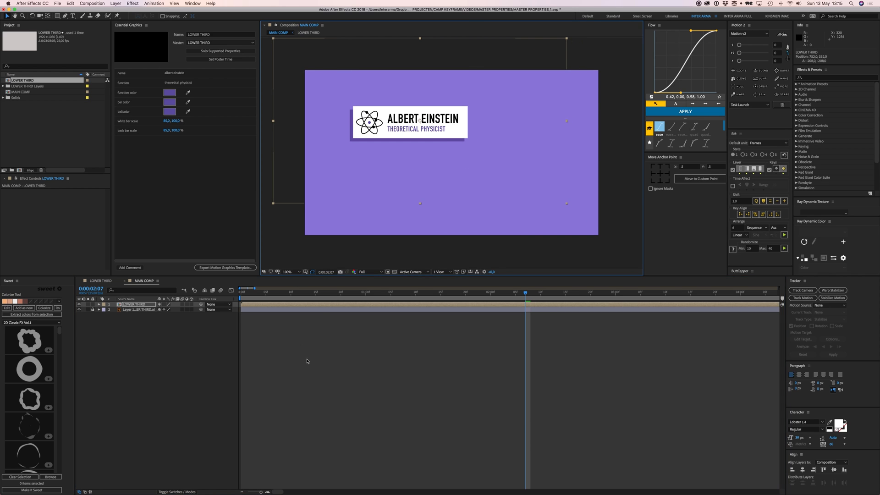
click(307, 359)
Step: Duplicate the LOWER THIRD layer and place the copy below and slightly right of the original lower third
click(144, 305)
key(ctrl+d)
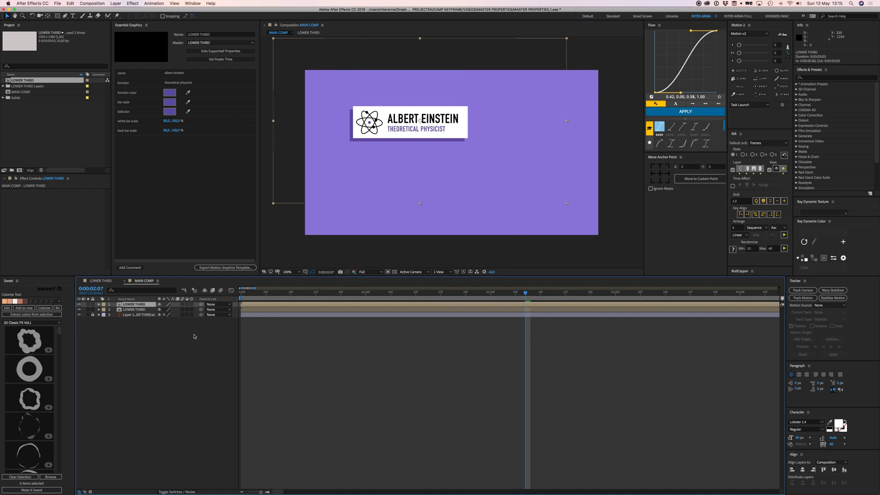
drag(448, 138, 470, 166)
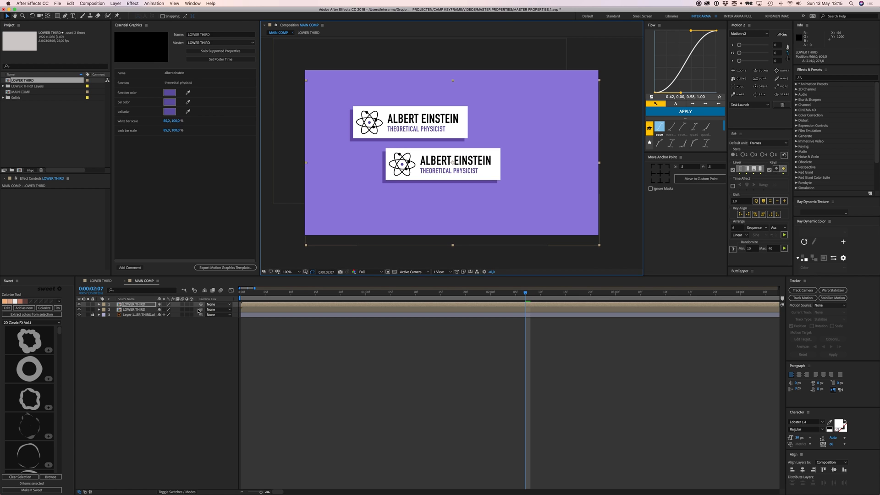
Step: Expand the Master Properties of the duplicated LOWER THIRD layer to list its name, function, color and bar scale controls
click(99, 304)
scroll(389, 184, up, 2)
drag(369, 182, 413, 191)
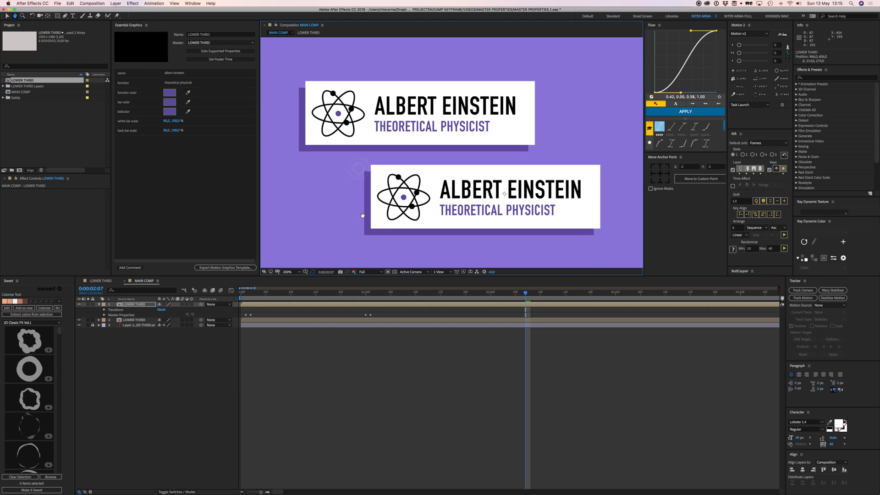
click(100, 304)
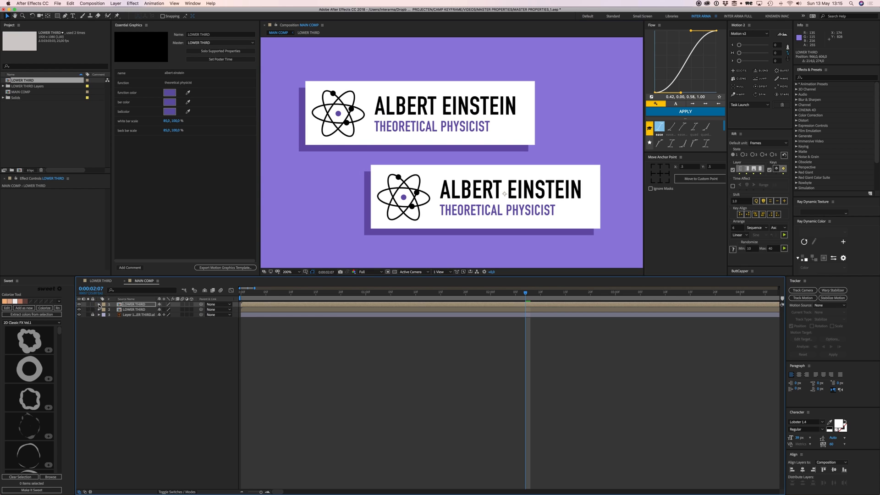
click(99, 305)
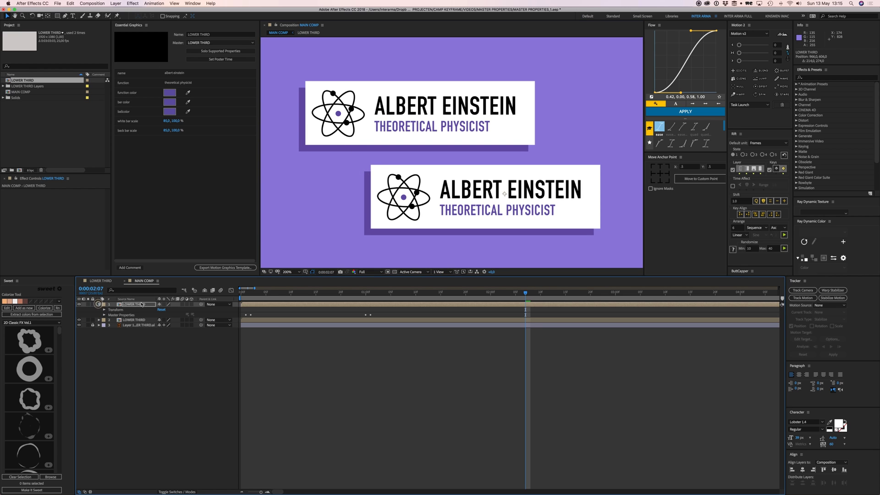
click(105, 316)
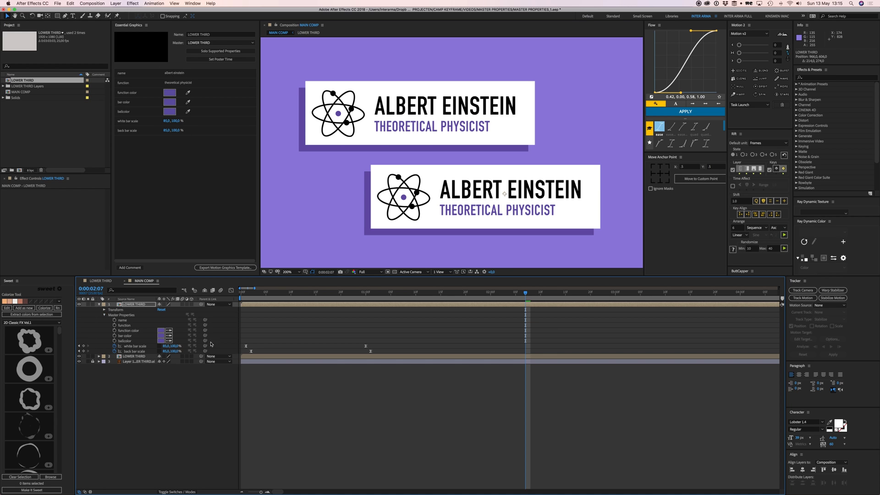
click(135, 325)
click(286, 330)
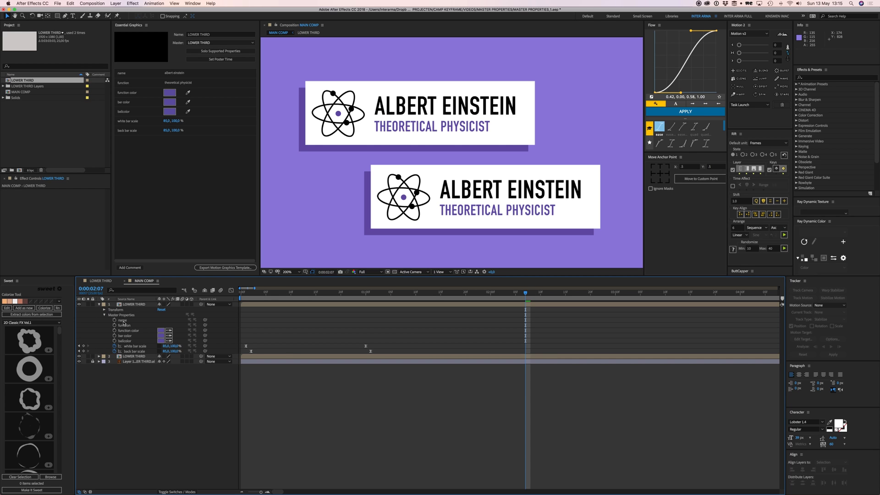
Step: Change the name master property of the duplicated lower third to "nikola tesla"
right_click(124, 320)
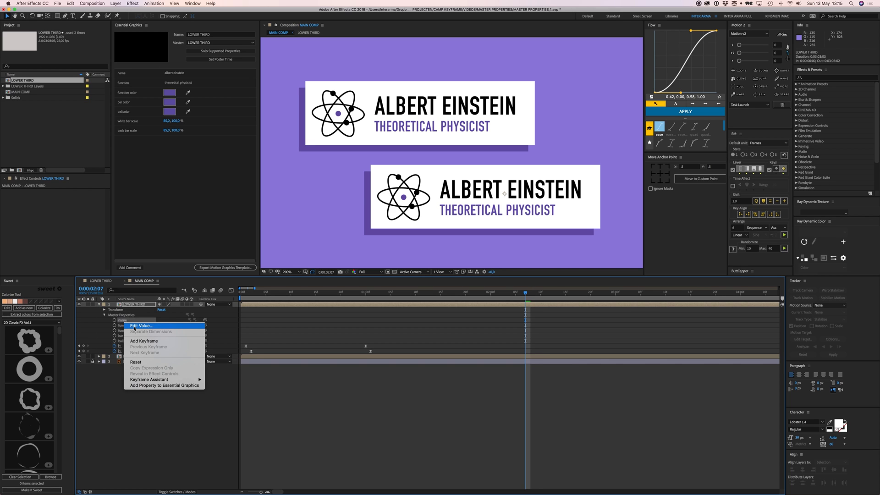
click(135, 326)
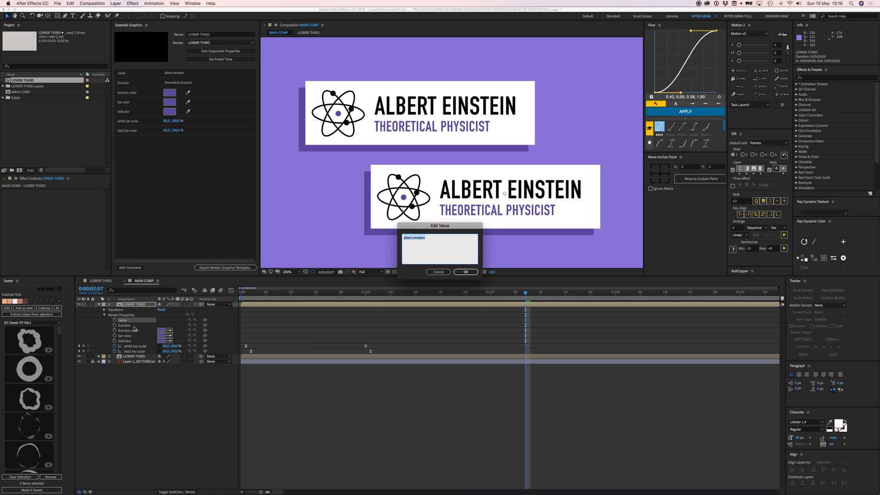
text(nikola tesla)
click(471, 273)
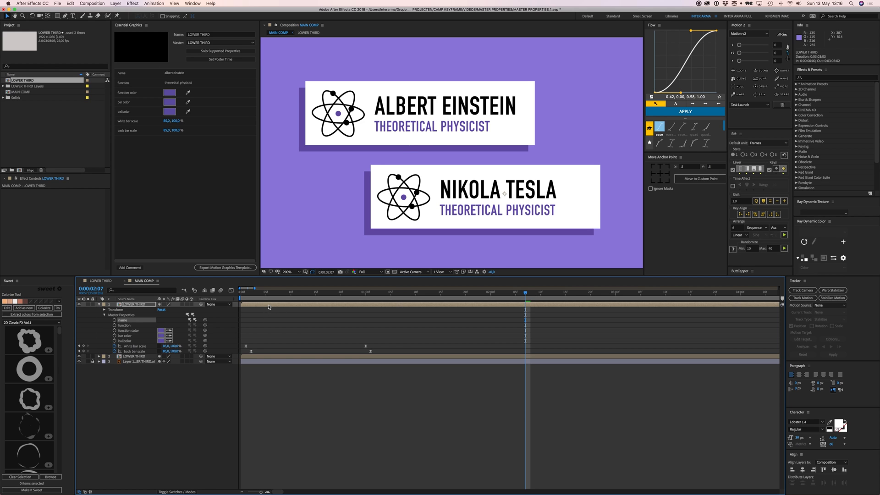
Step: Rename the duplicated LOWER THIRD layer to "nikola tesla" and the original one to "albert einstein"
double_click(134, 304)
click(135, 305)
key(Return)
text(nikola tesla)
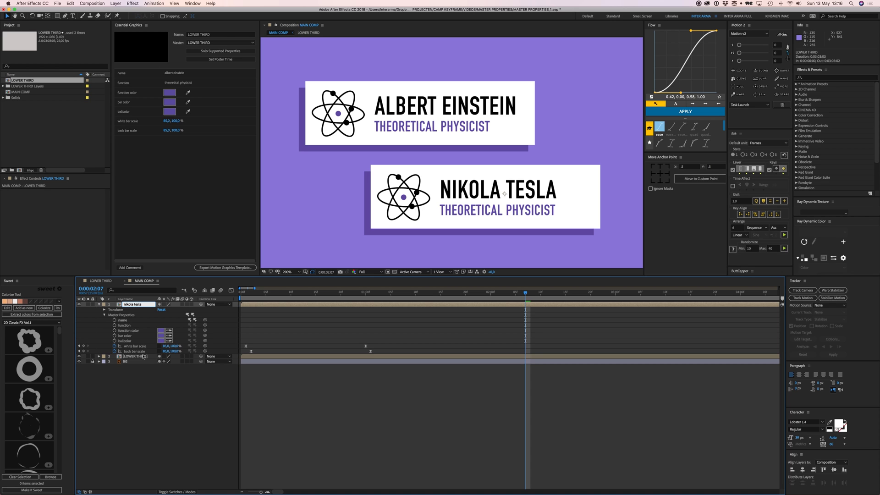
click(143, 356)
key(Return)
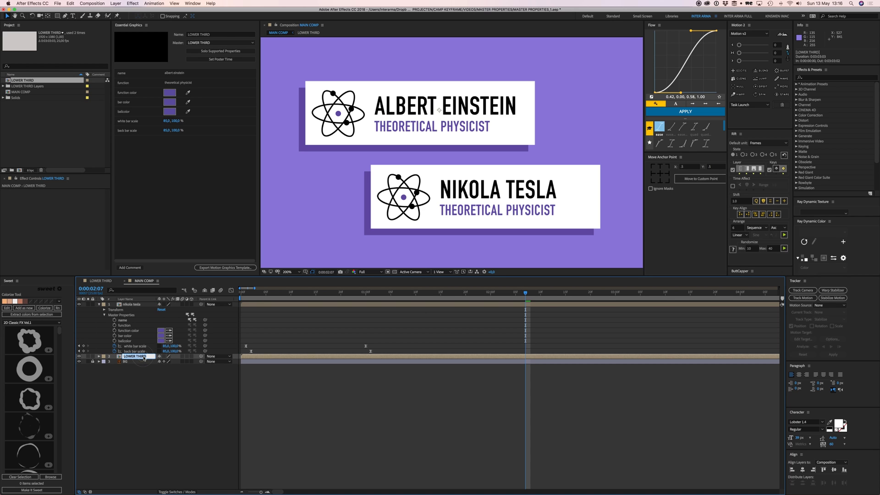
text(albert einstein)
click(233, 346)
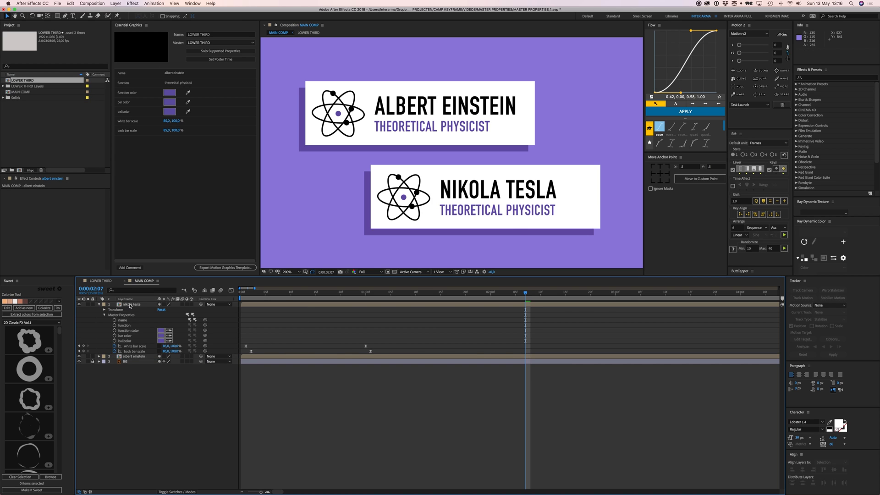
Step: Change the function master property of the nikola tesla layer to "electrical engineer and physicist"
click(130, 303)
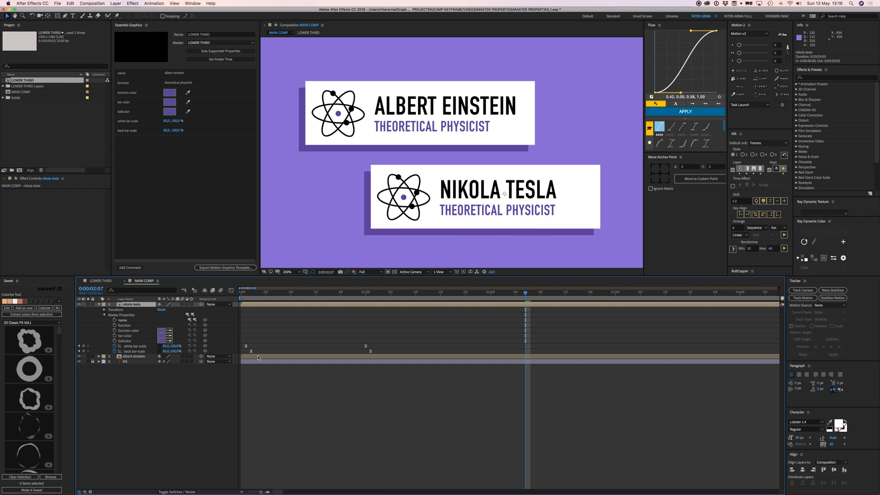
click(255, 330)
right_click(125, 326)
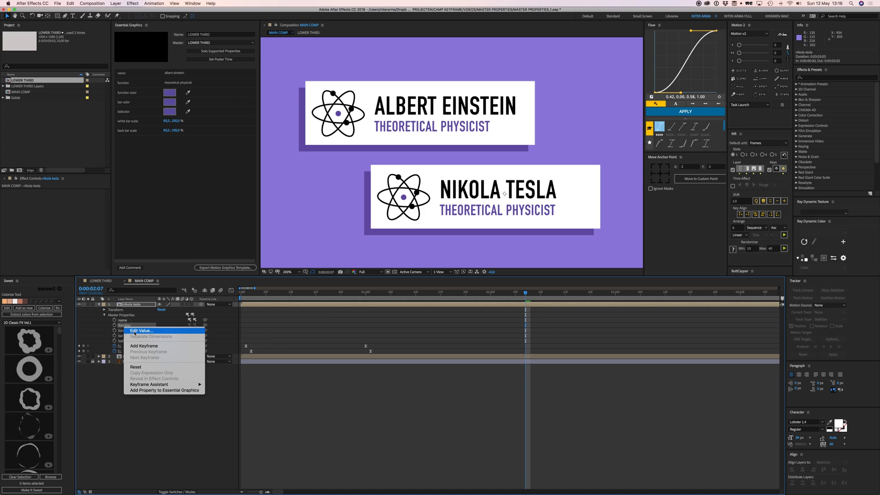
click(134, 331)
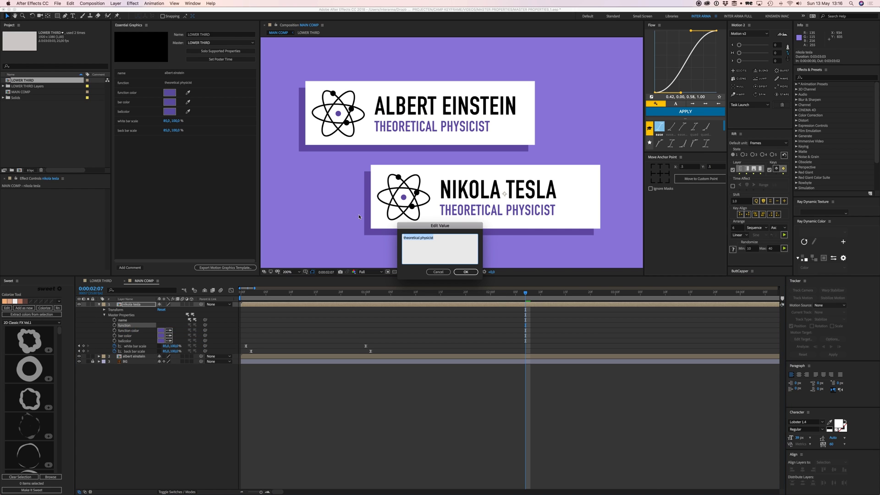
text(elec)
click(474, 272)
click(487, 320)
Step: Set the horizontal white bar scale of the nikola tesla layer to 100% at its end keyframe, 0:00:01:00
drag(528, 211, 485, 203)
drag(553, 200, 521, 200)
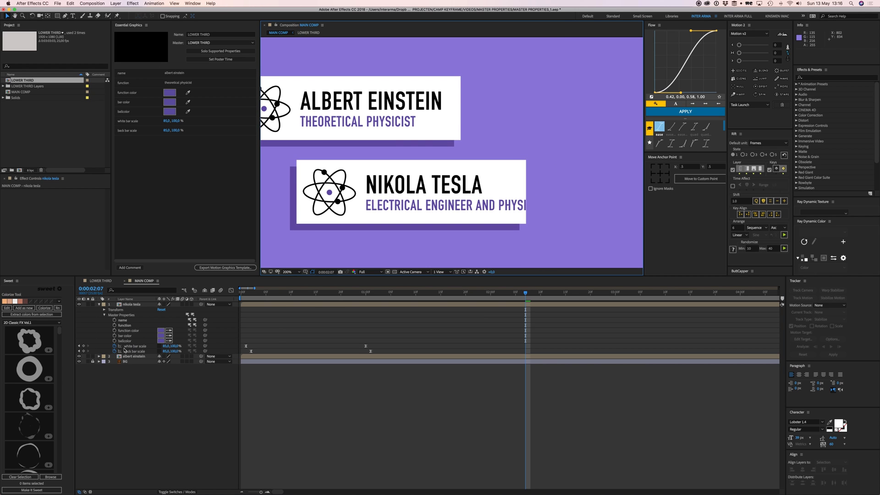
drag(395, 334, 371, 359)
click(268, 330)
click(374, 336)
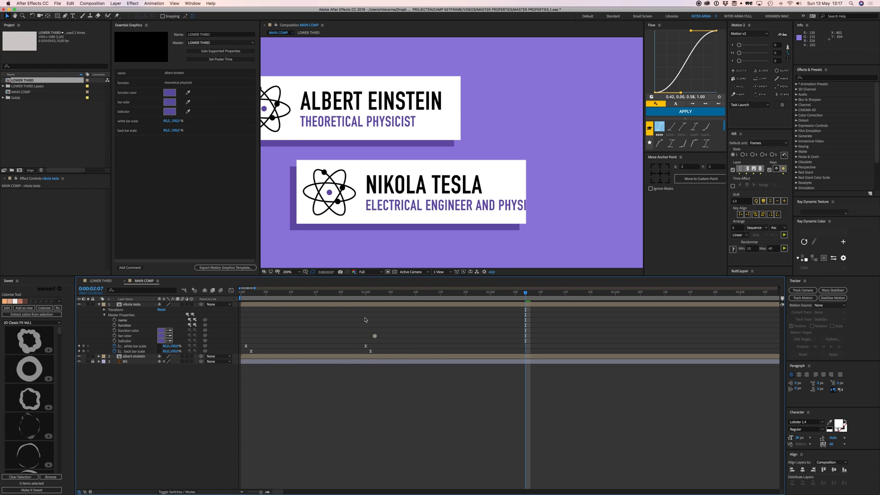
click(366, 292)
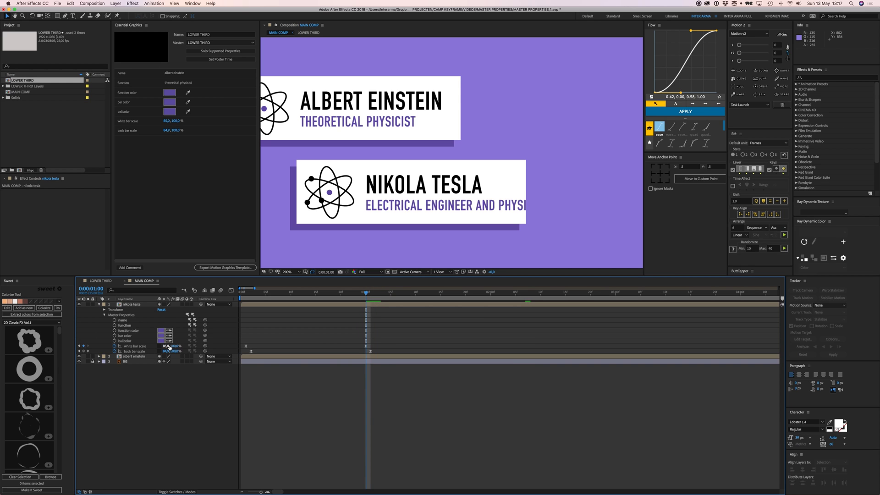
drag(168, 345, 174, 345)
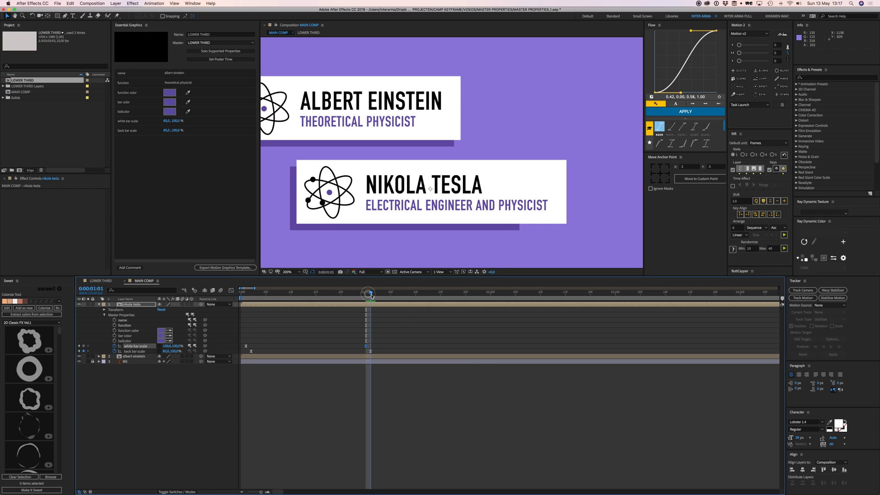
Step: Set the horizontal back bar scale to 100% at its 0:00:01:01 keyframe and preview the bar animation
drag(369, 296, 371, 296)
click(169, 351)
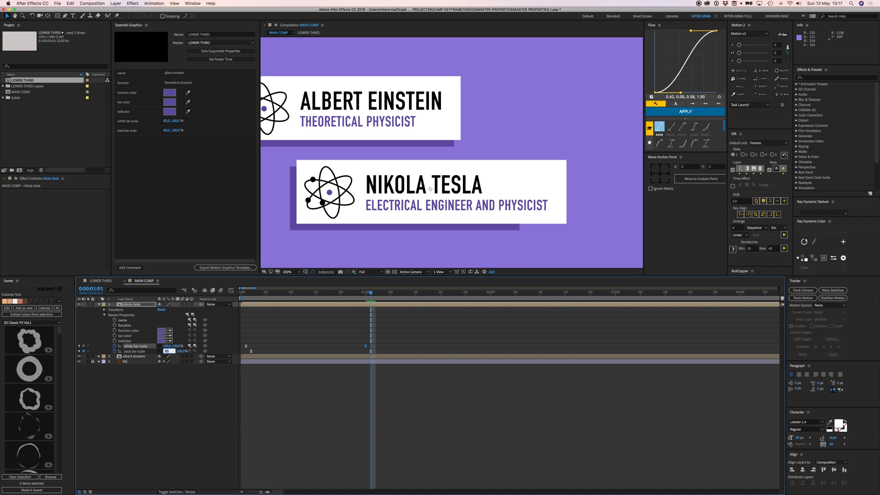
click(337, 334)
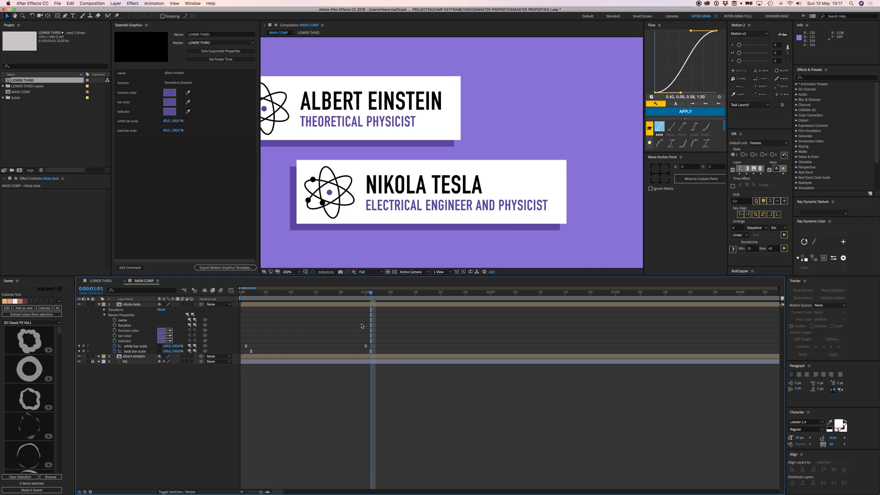
drag(372, 298, 284, 300)
key(space)
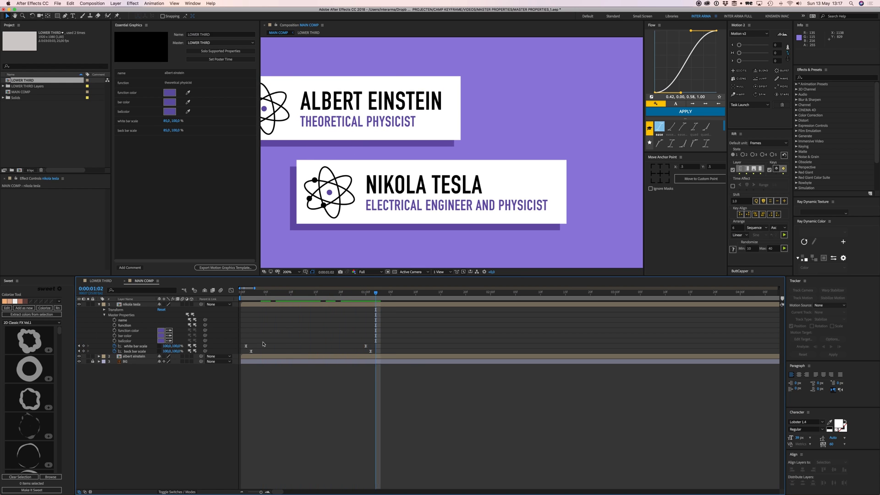
Step: Change the function color of the nikola tesla layer to a bright blue and copy its hex code
click(160, 334)
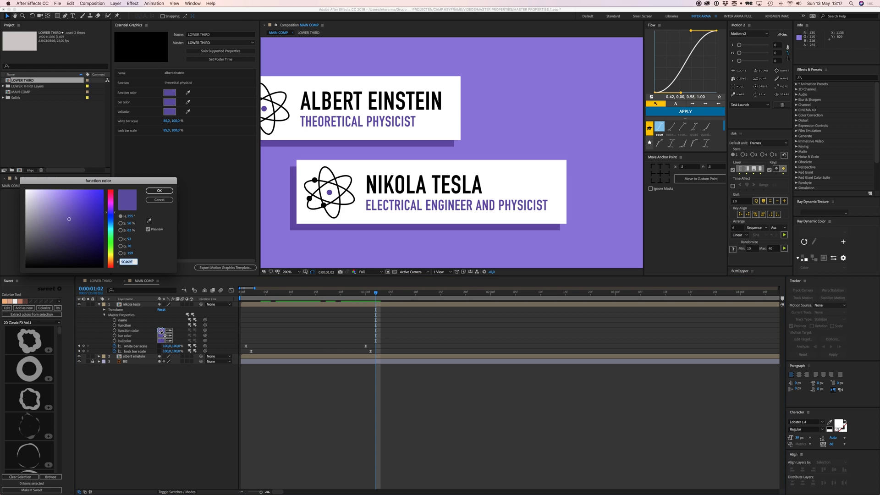
drag(112, 221, 112, 220)
drag(85, 204, 89, 197)
click(136, 263)
key(ctrl+c)
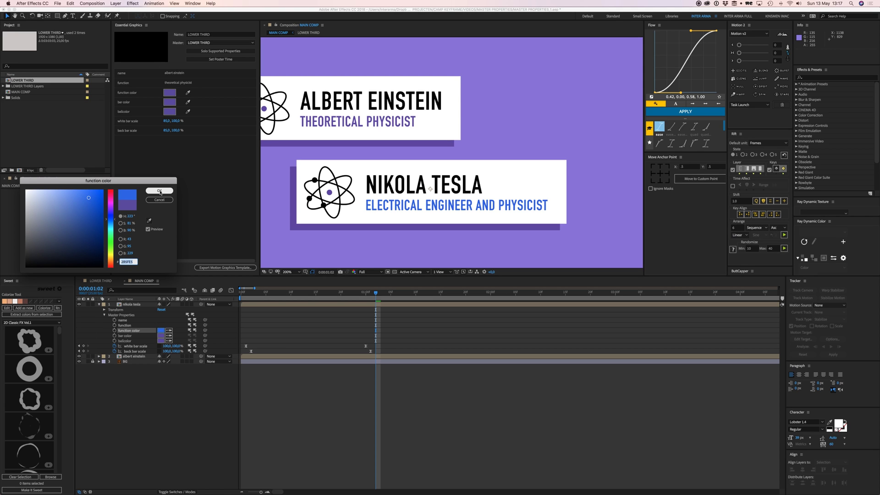
click(160, 191)
click(299, 331)
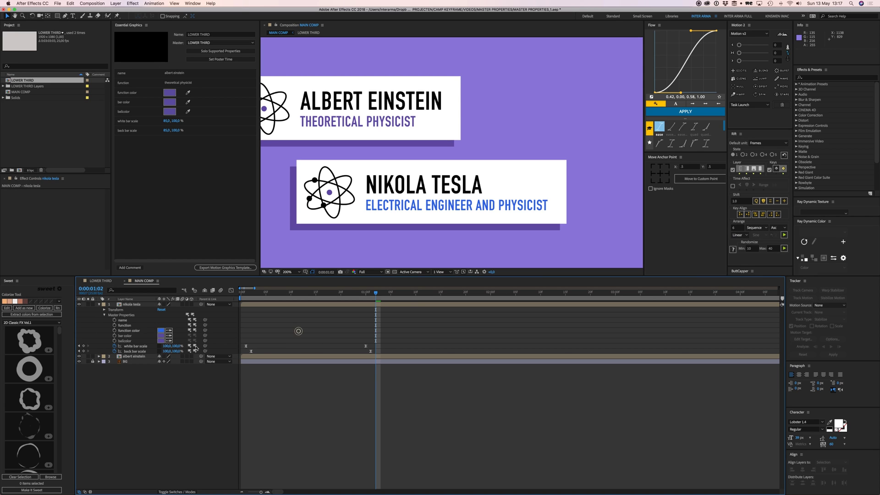
Step: Apply the copied blue hex code to the bar color and ballcolor properties of the nikola tesla layer
click(162, 337)
key(ctrl+v)
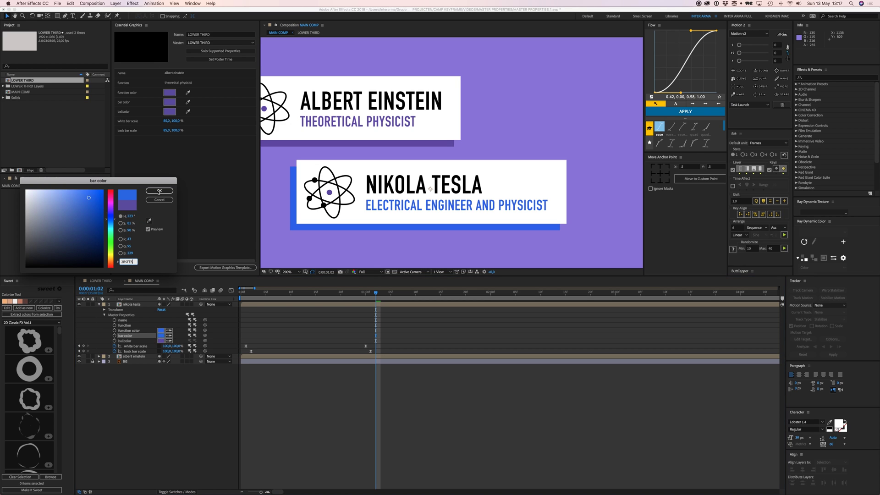
click(158, 191)
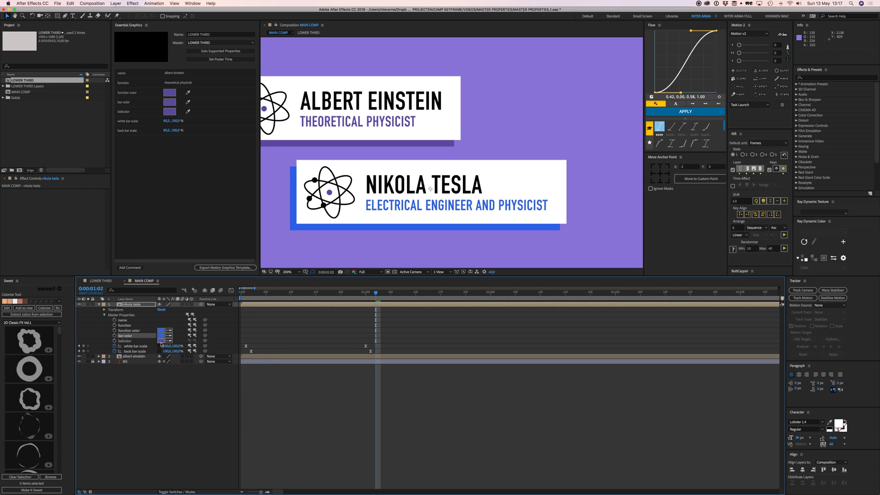
click(161, 342)
key(ctrl+v)
click(160, 190)
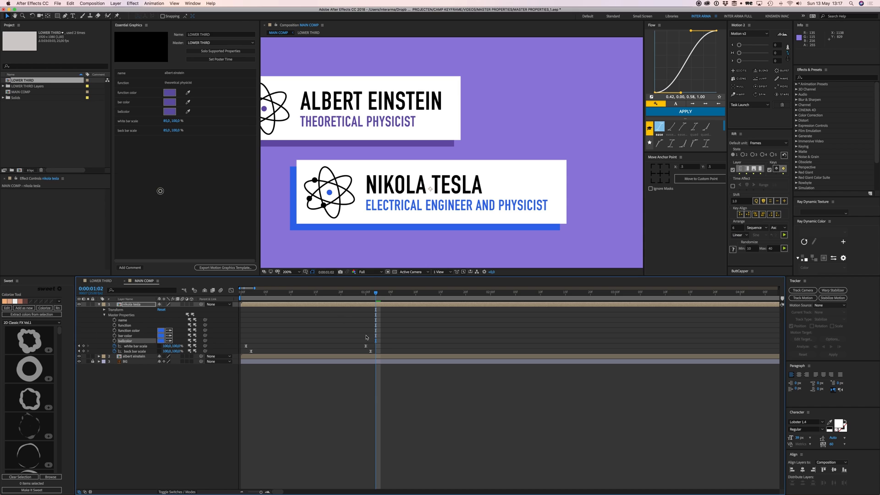
click(361, 333)
drag(367, 204, 418, 206)
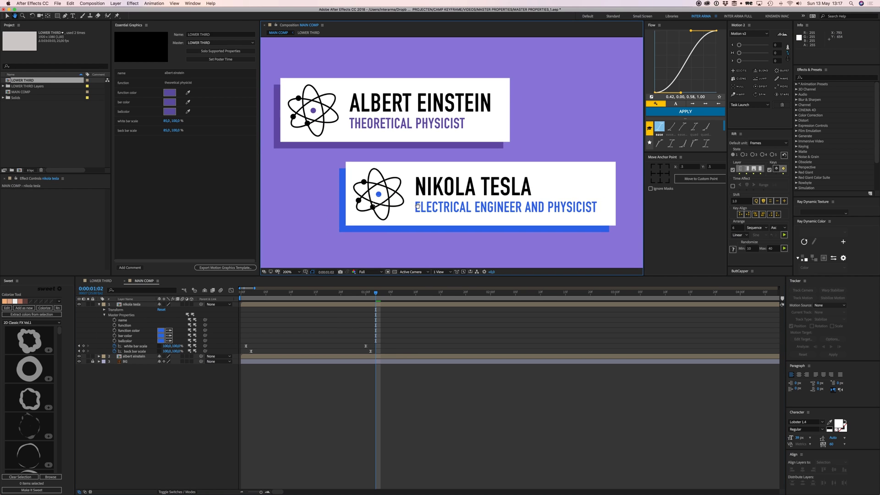
Step: Preview the nikola tesla animation with the albert einstein layer temporarily hidden, and show that layer again
scroll(444, 197, down, 2)
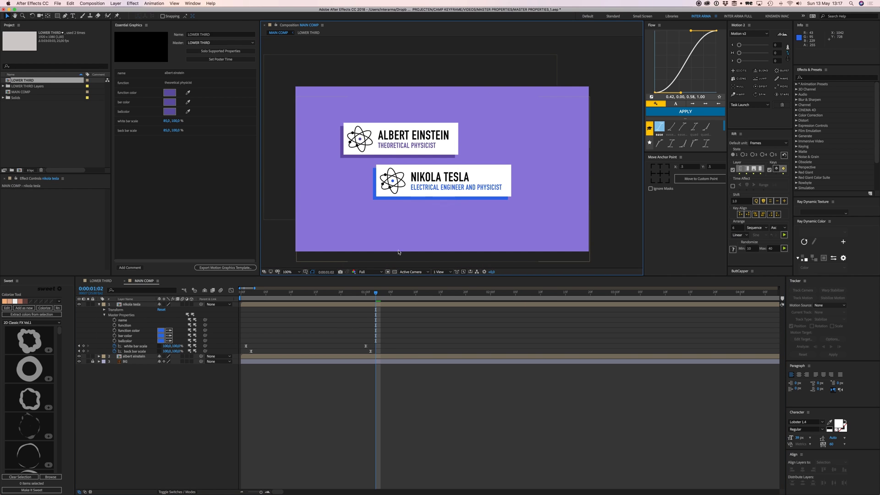
click(79, 356)
click(396, 328)
key(space)
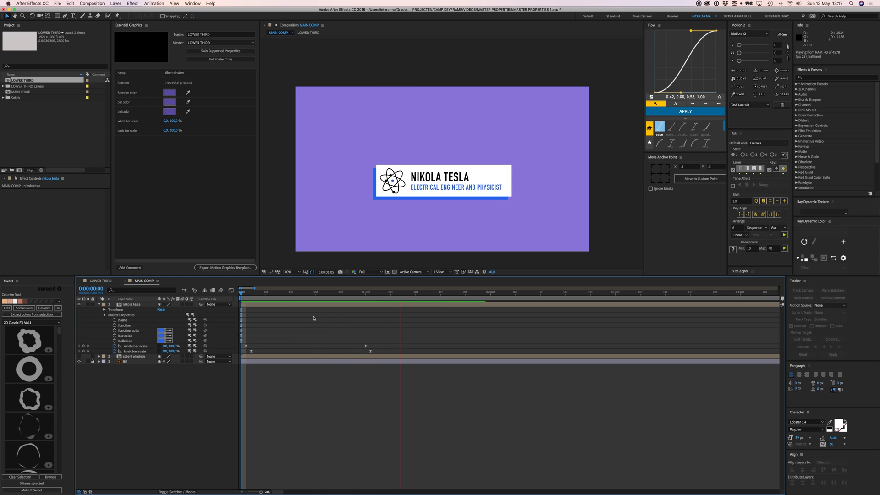
key(space)
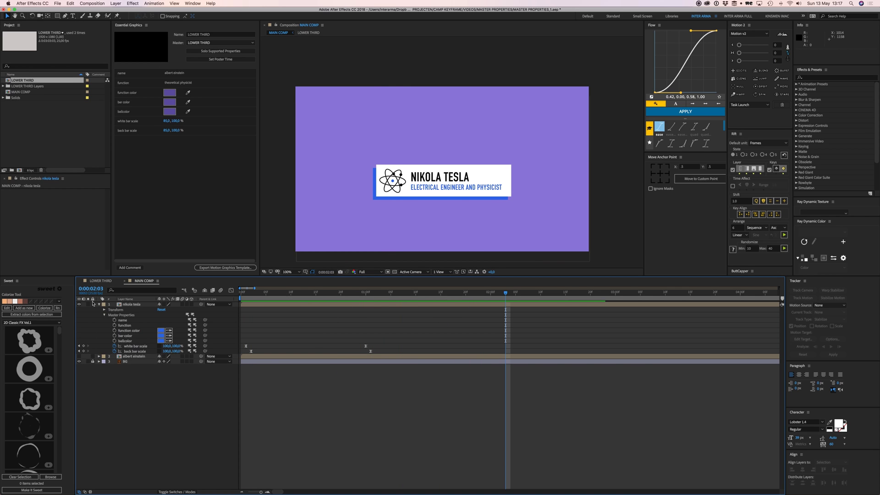
click(79, 356)
click(276, 327)
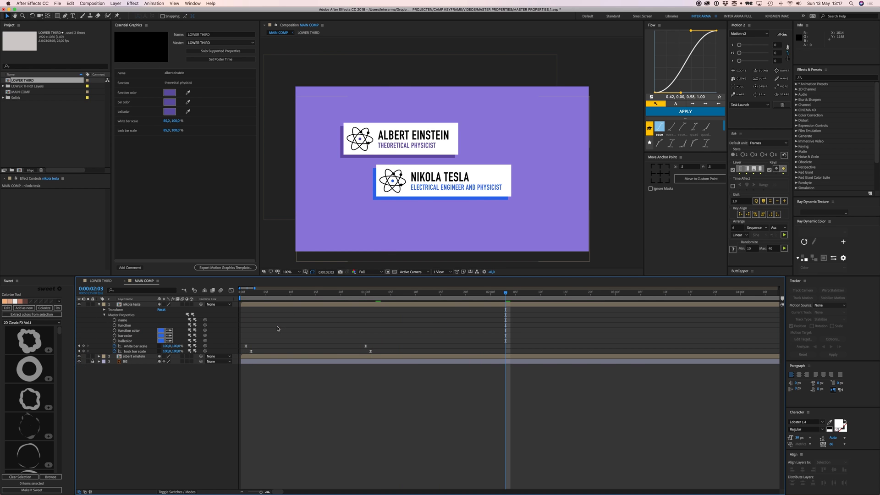
Step: Duplicate the nikola tesla layer, offset the copy below and right of the original, and shift all three lower thirds slightly up
click(44, 123)
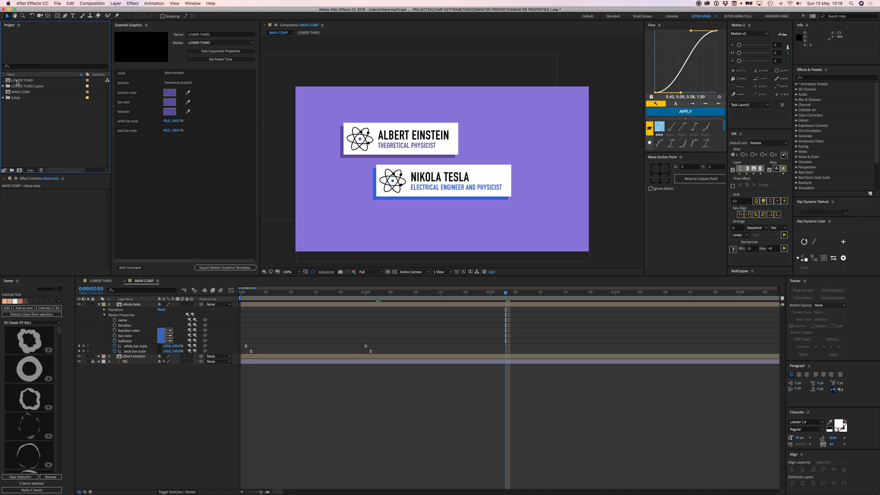
click(129, 305)
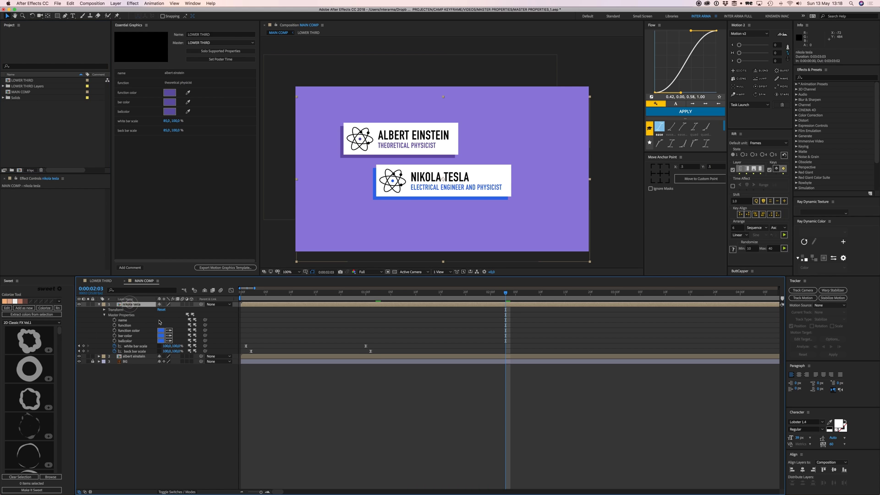
key(ctrl+d)
drag(443, 179, 474, 223)
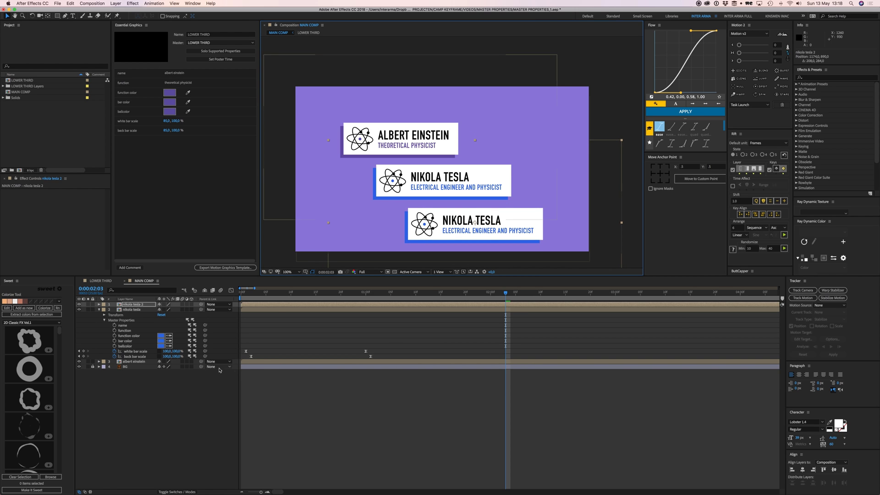
shift+click(275, 362)
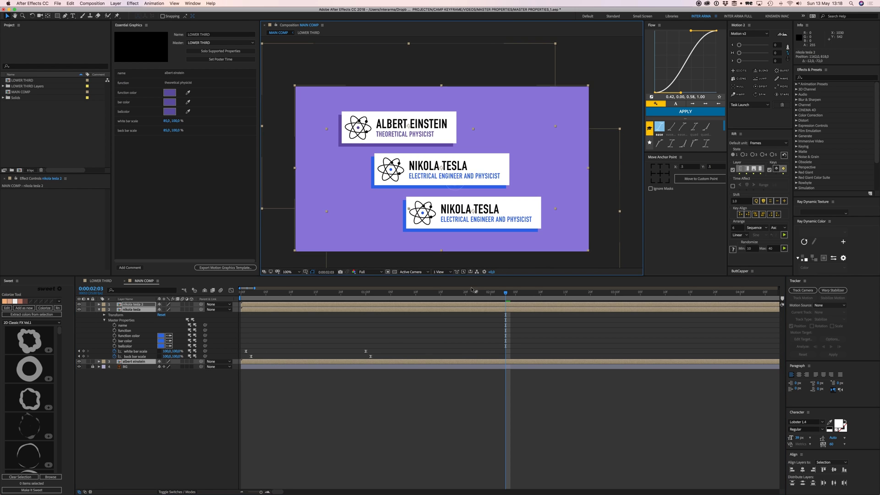
click(470, 316)
Step: Lock the nikola tesla and albert einstein layers and rename the duplicated layer to bell
scroll(455, 175, up, 2)
scroll(516, 215, down, 5)
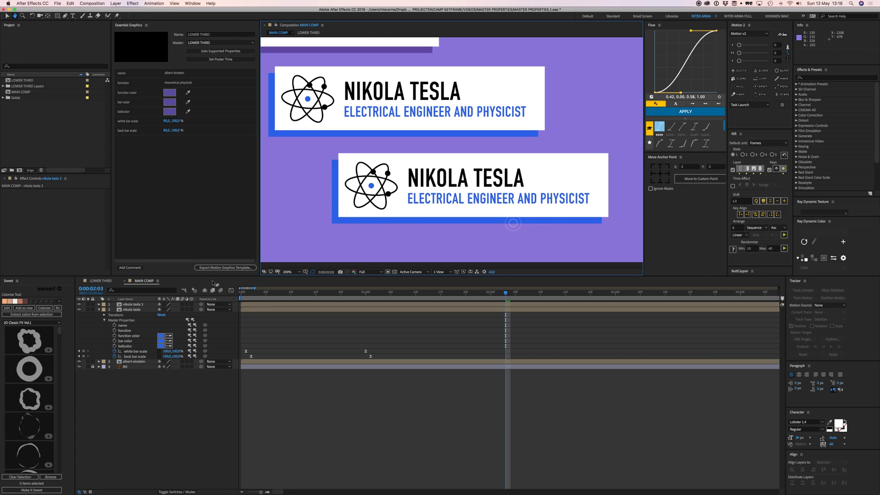
click(99, 310)
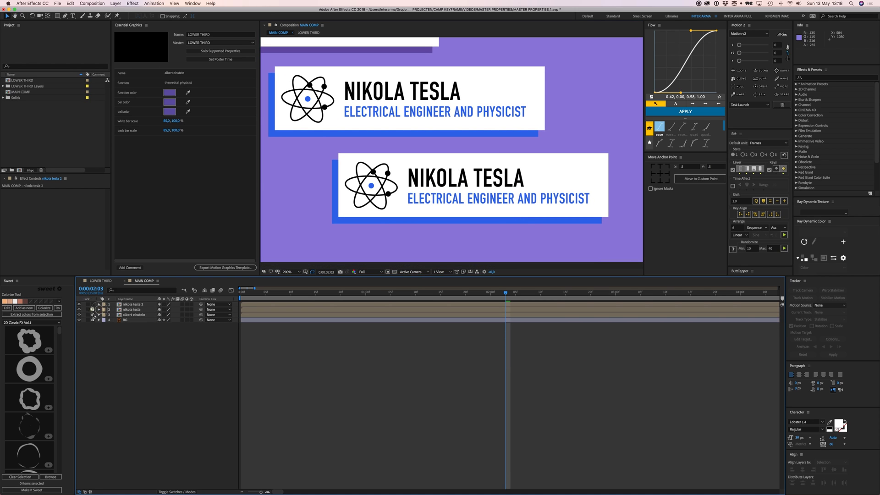
click(133, 305)
key(Return)
text(be)
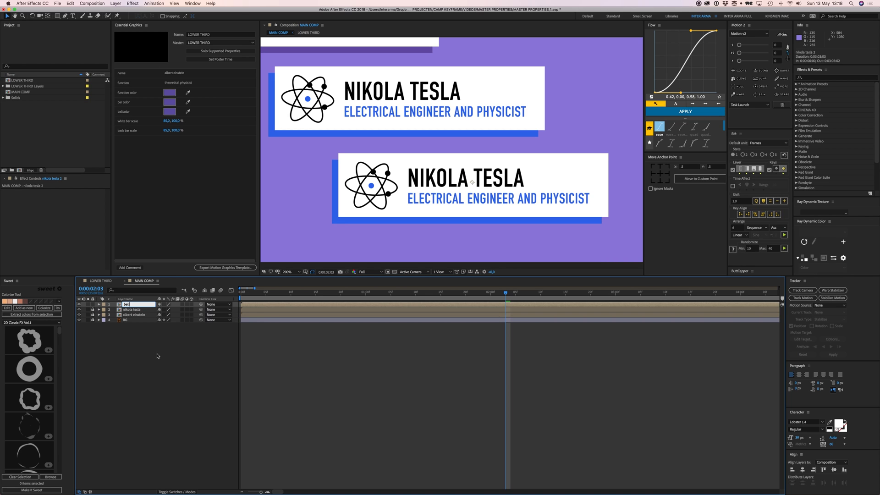
text(ll)
click(165, 381)
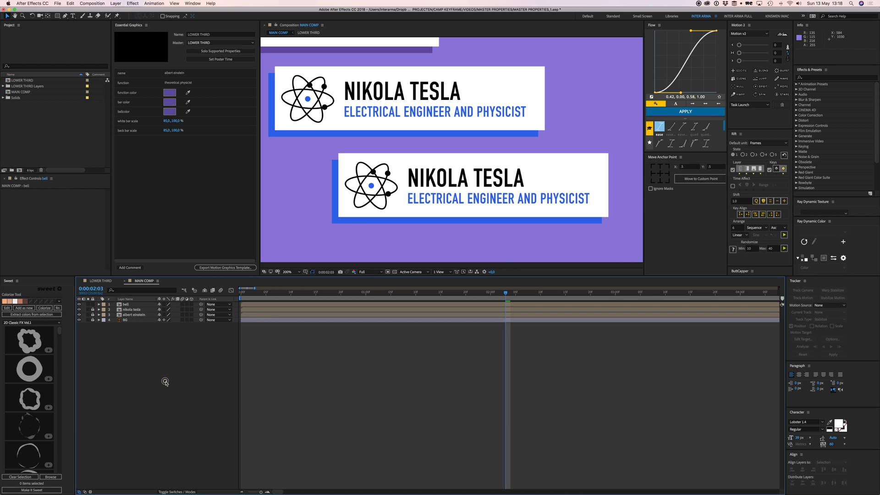
Step: Set the name master property of the bell layer to "alexander graham bell"
click(99, 304)
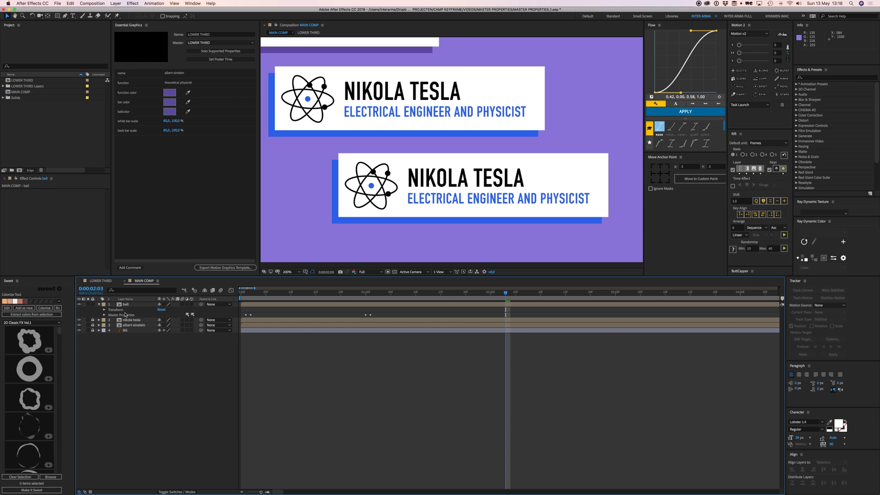
click(105, 315)
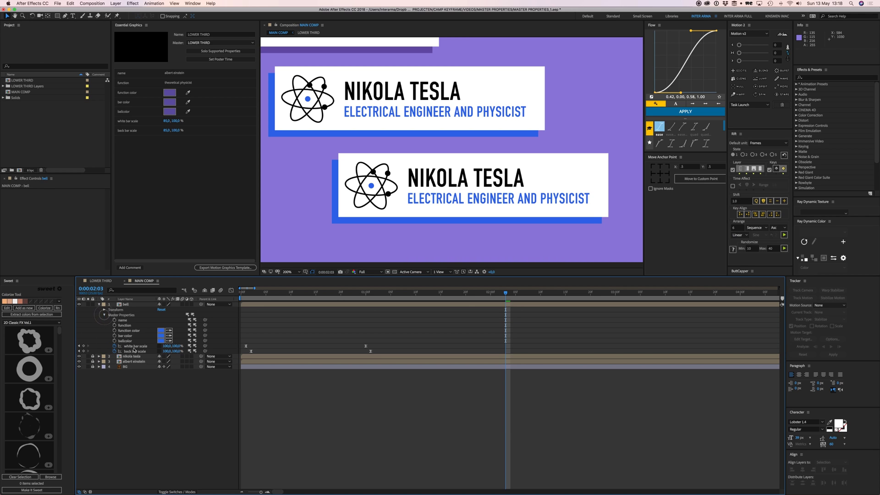
right_click(126, 320)
click(138, 325)
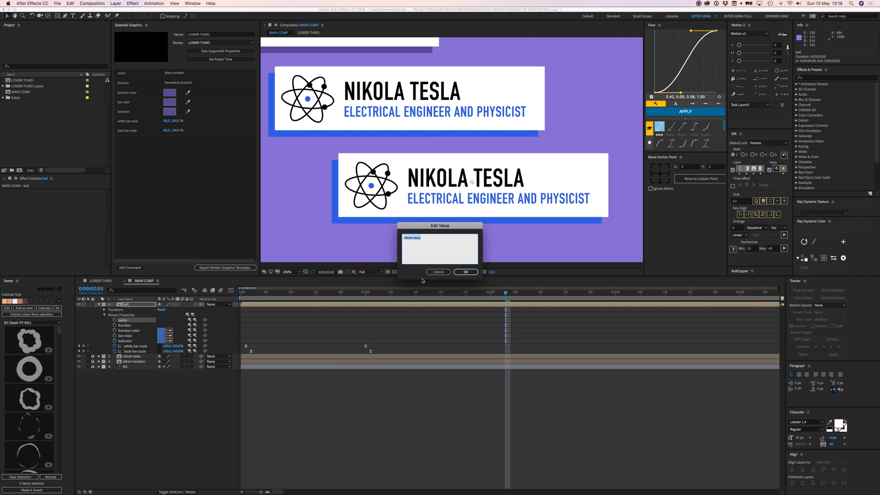
text(alexander graham bell)
click(465, 272)
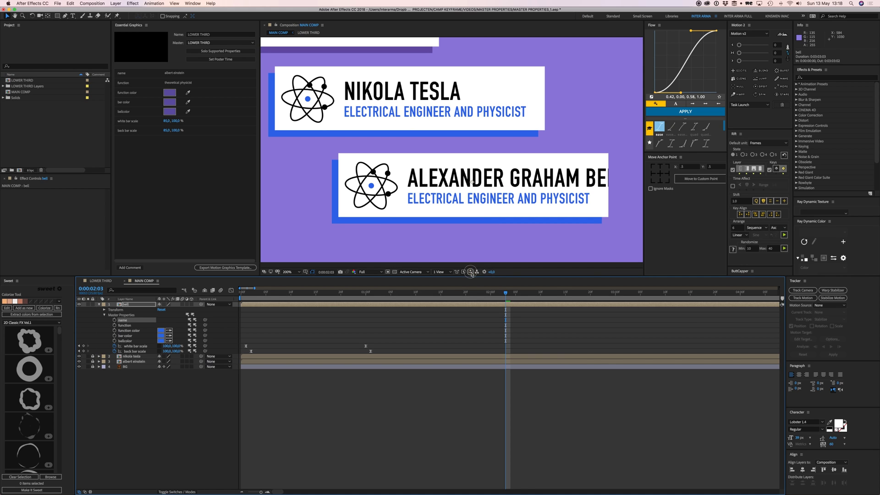
Step: Set the function master property of the bell layer to "scientist, inventor and engineer"
right_click(131, 325)
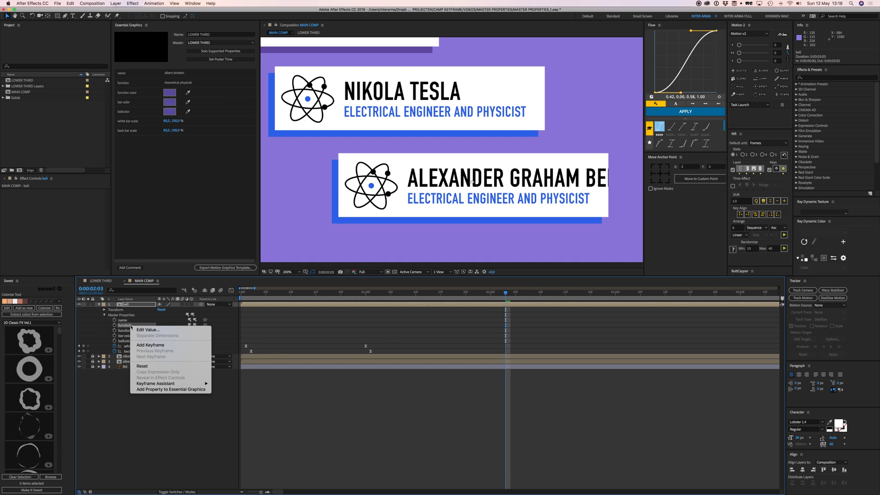
click(146, 329)
text(tist, inventor and engineer)
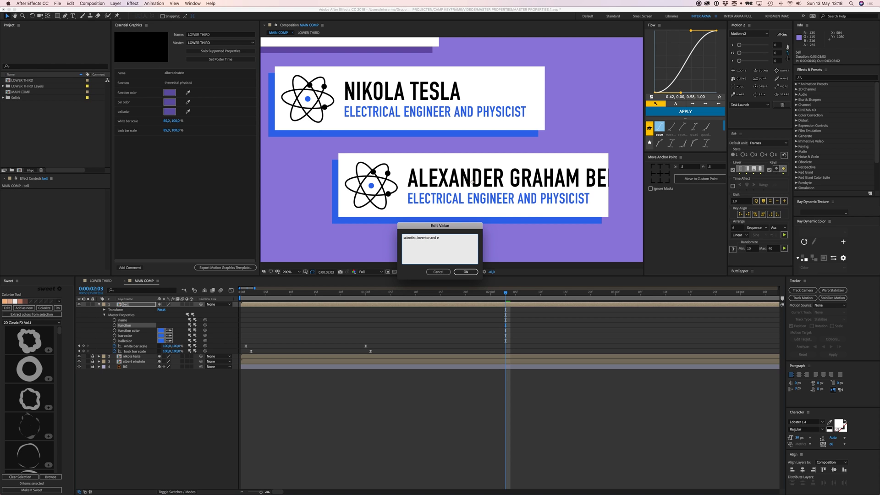
click(467, 274)
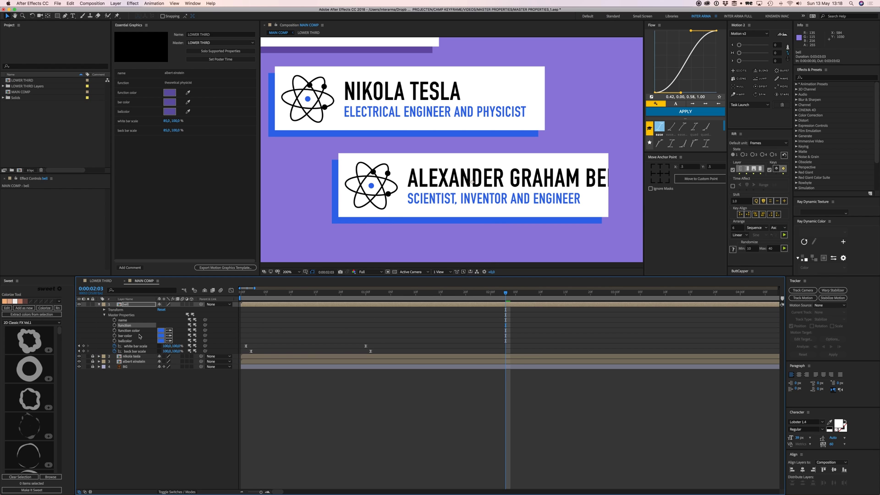
Step: Set the horizontal white bar scale of the bell layer to 115% at its end keyframe, 0:00:01:00
click(366, 296)
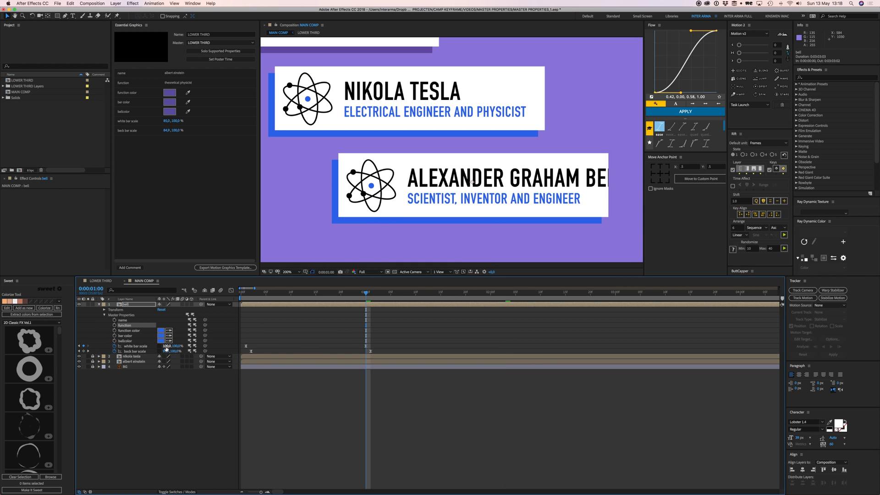
drag(166, 347, 170, 346)
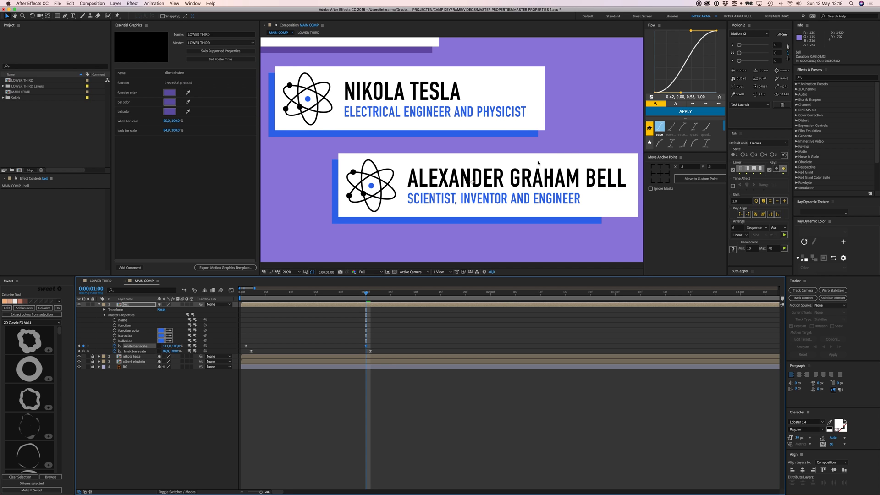
scroll(540, 160, right, 5)
click(167, 346)
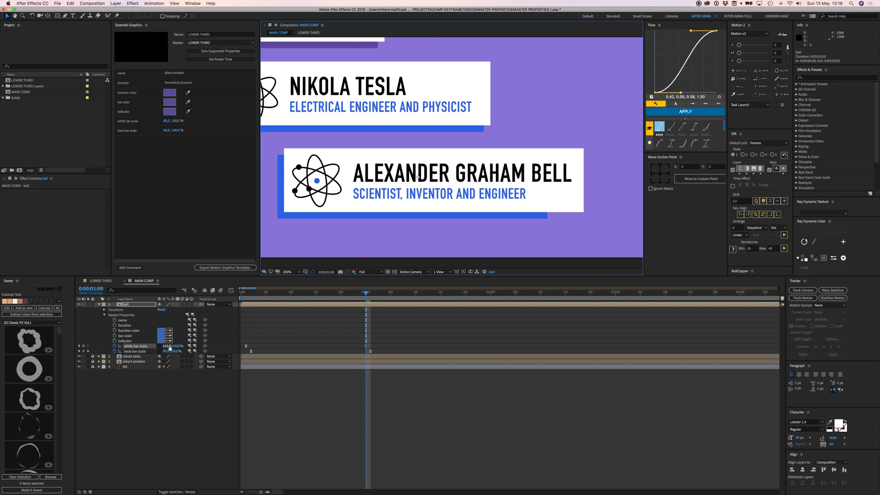
key(Return)
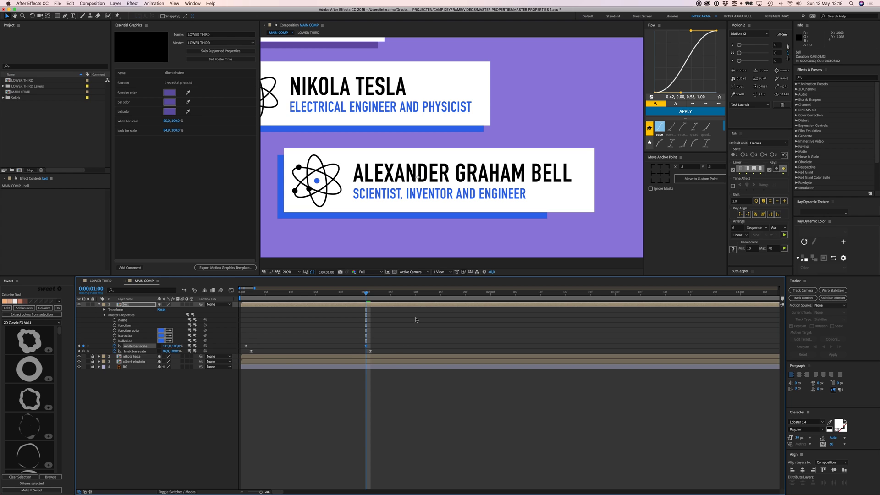
Step: Set the horizontal back bar scale of the bell layer to 115% at 0:00:01:01 and preview the bar animation
key(Page_Down)
click(166, 351)
text(115)
key(Return)
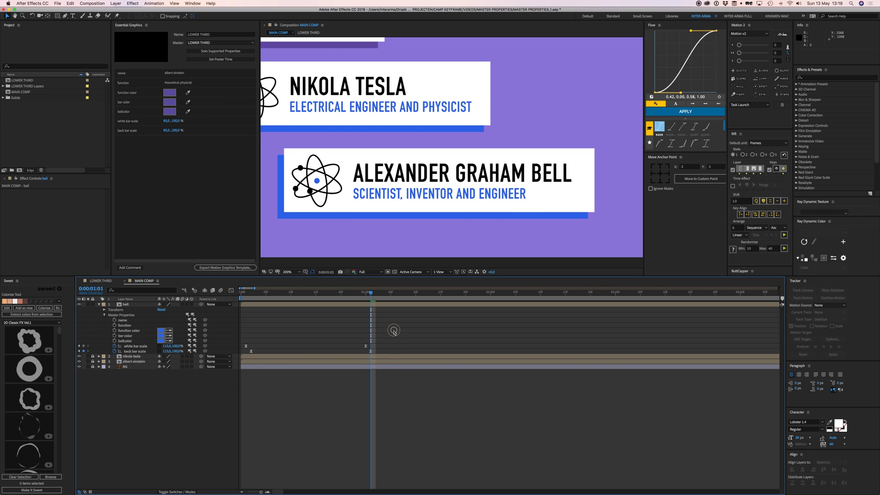
drag(369, 293, 327, 298)
key(space)
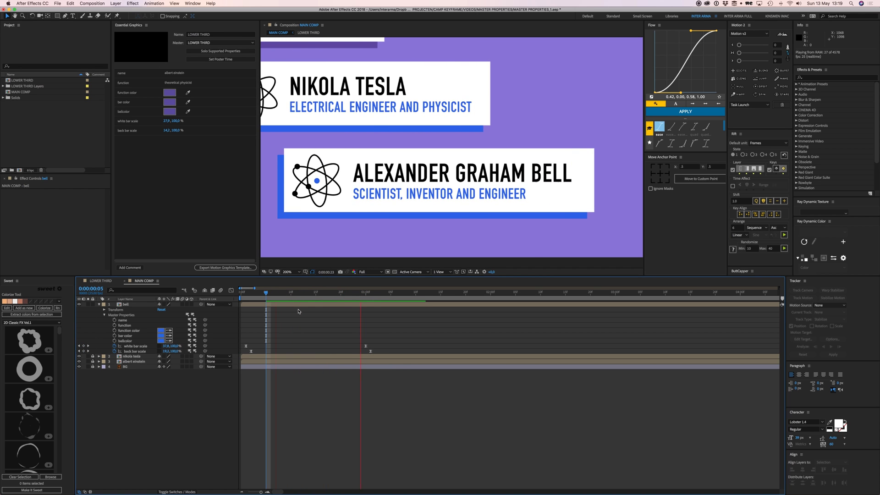
key(space)
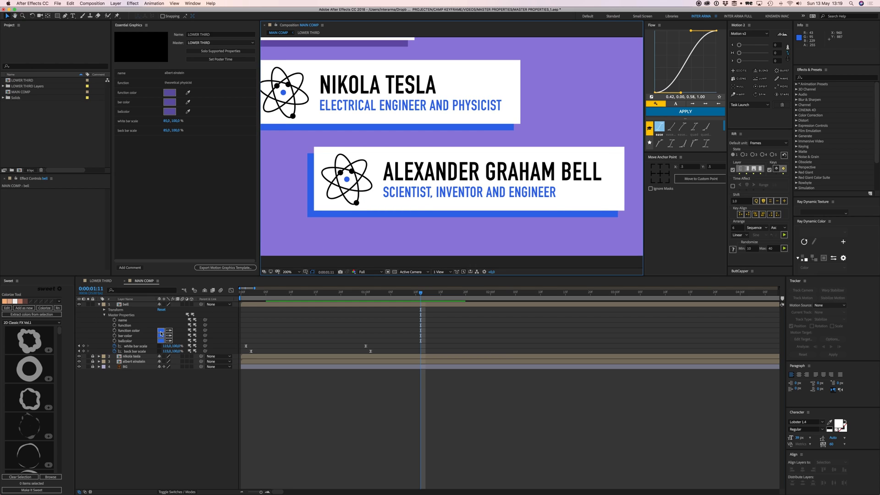
Step: Change the function color of the bell layer to bright pink E52B85 and copy its hex code
click(161, 331)
drag(113, 210, 112, 195)
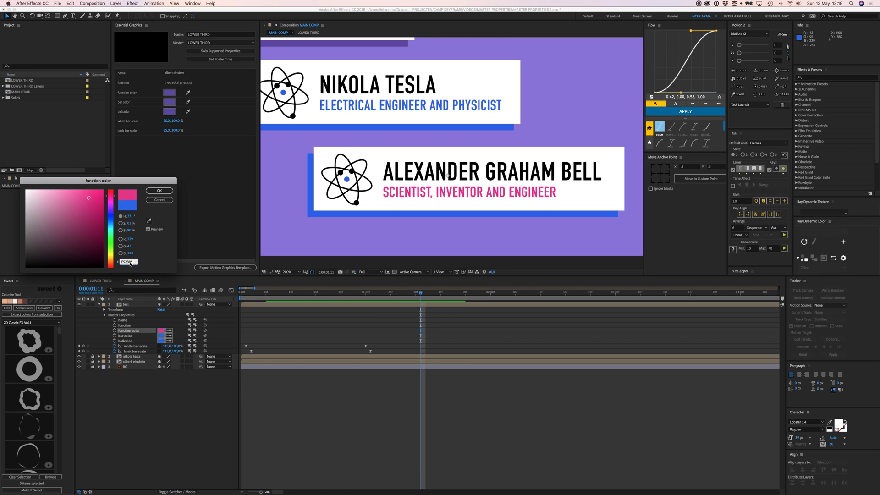
click(159, 190)
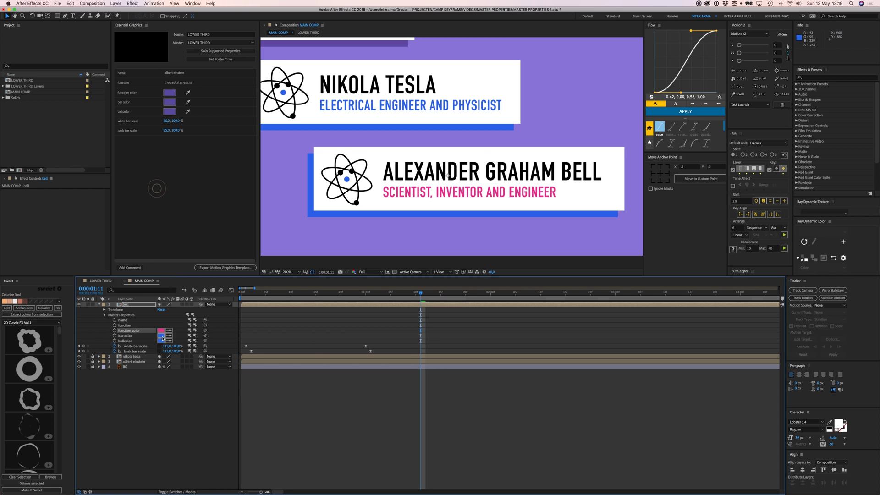
Step: Apply the pink hex code E52B85 to the bar color and ballcolor properties of the bell layer
click(161, 335)
text(E52B85)
key(Return)
click(161, 340)
key(super+v)
key(Return)
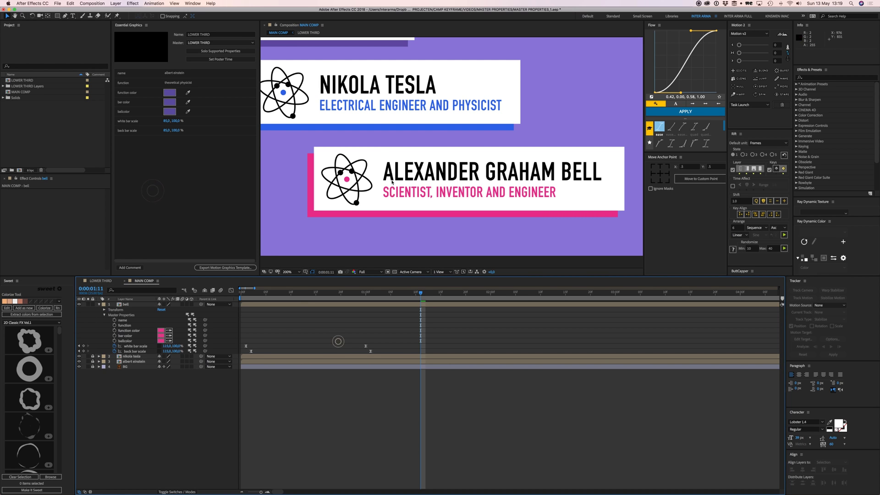
Step: Examine the three customized lower thirds in MAIN COMP, comparing their names, functions, colors and bar lengths
key(comma)
drag(426, 115, 442, 147)
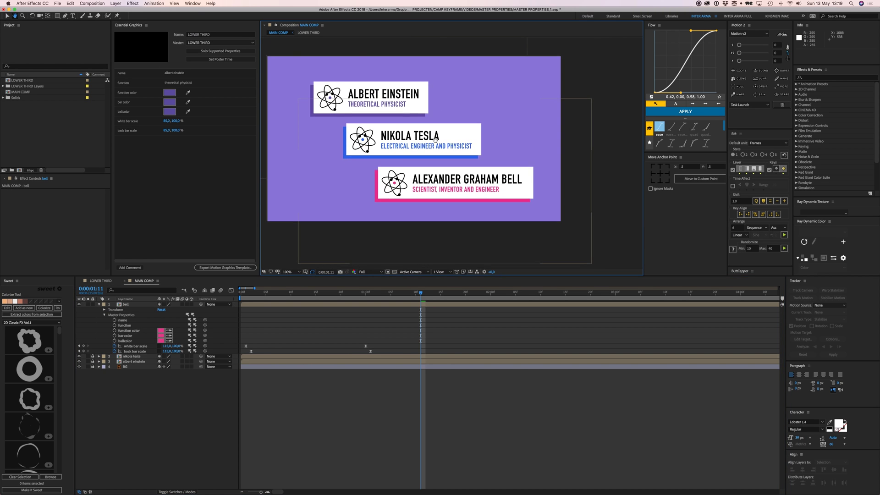
scroll(443, 146, up, 3)
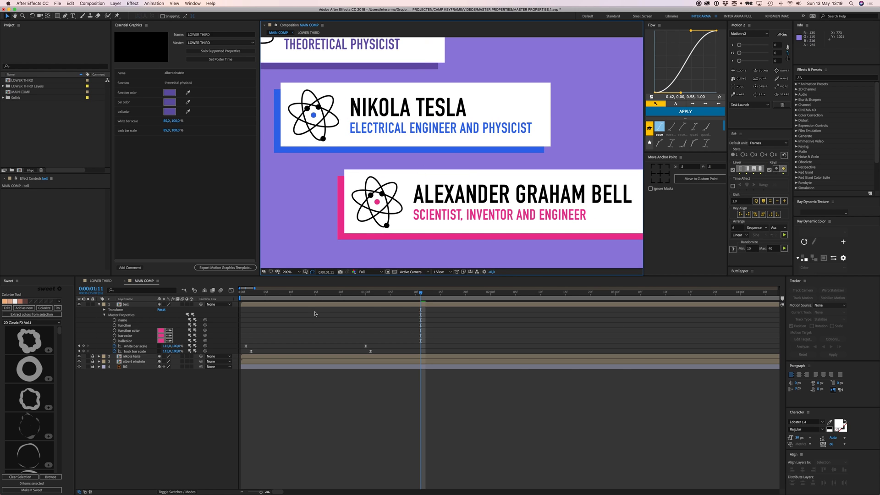
scroll(447, 185, right, 3)
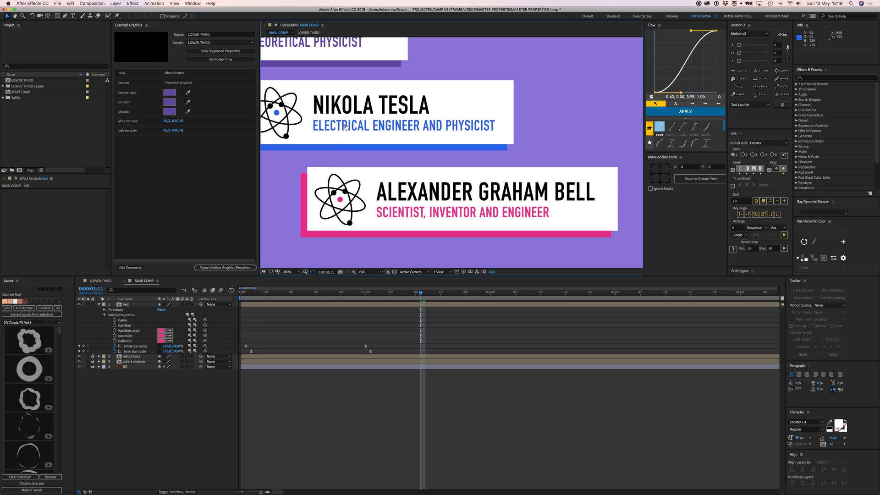
scroll(399, 204, left, 3)
scroll(399, 204, up, 2)
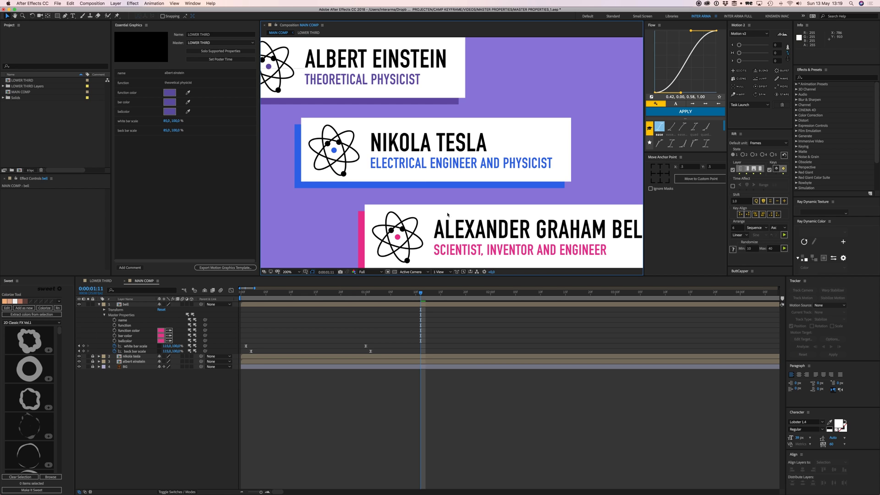
scroll(443, 218, down, 3)
scroll(443, 218, right, 4)
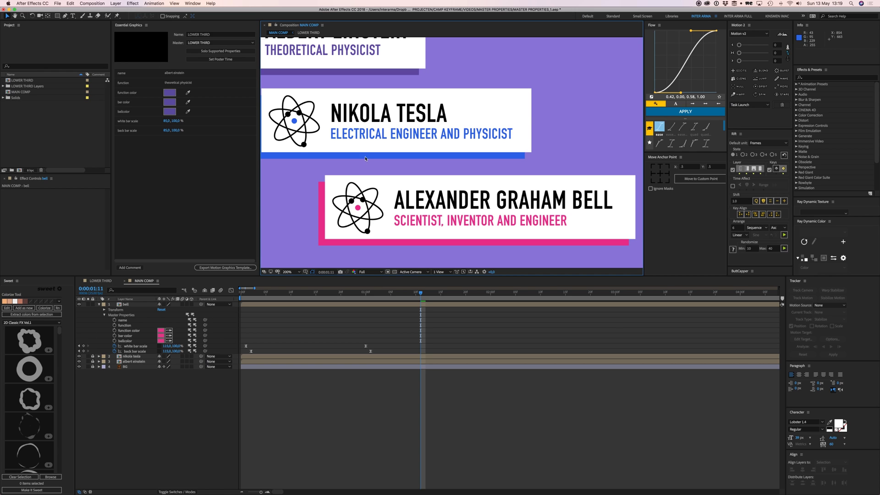
drag(457, 256, 431, 262)
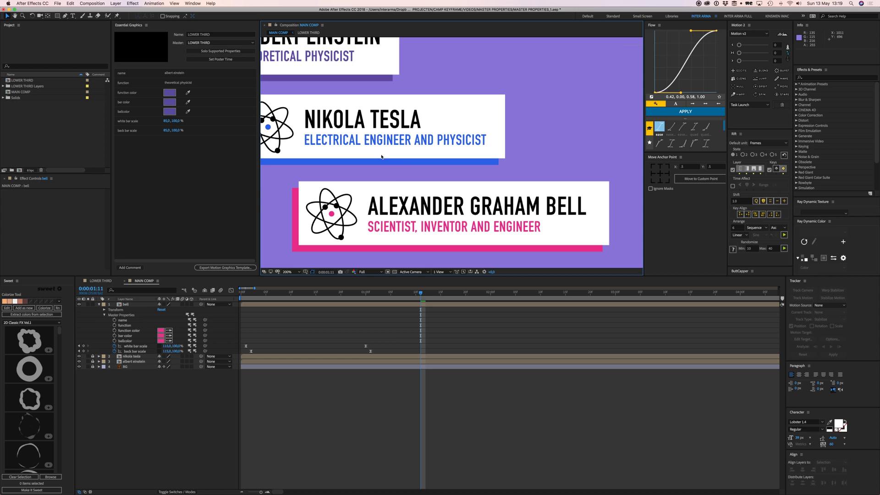
Step: Push the bell layer's pink function color to the master LOWER THIRD composition
drag(382, 157, 463, 162)
key(v)
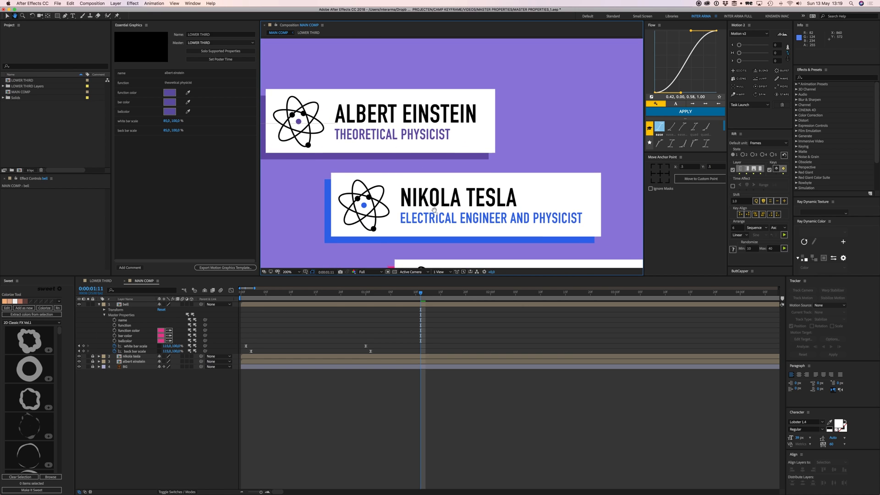
drag(430, 208, 421, 191)
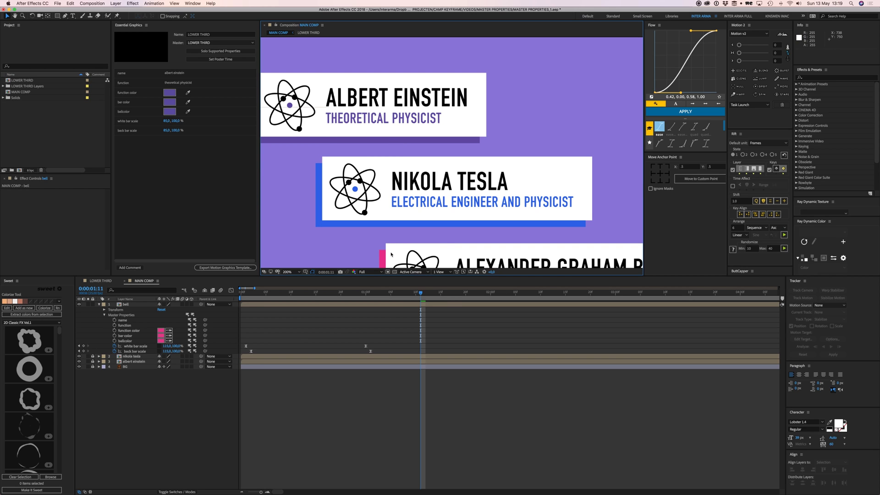
click(195, 332)
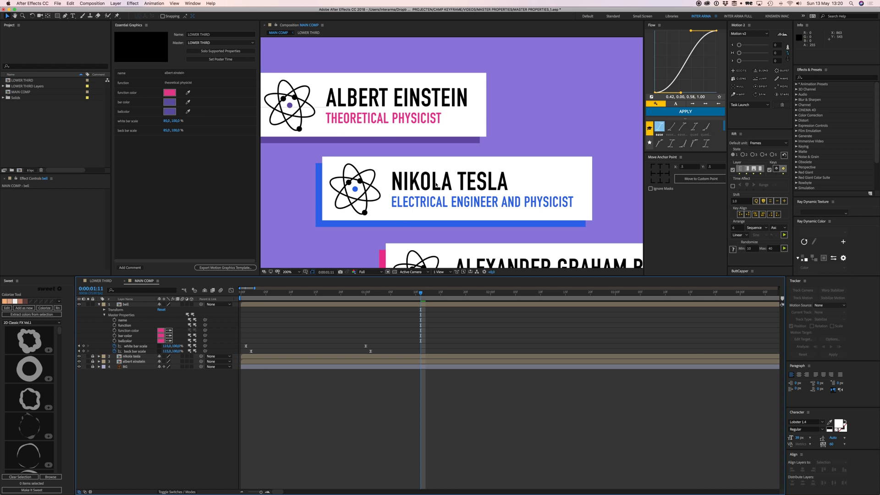
Step: Unlock the nikola tesla layer, reveal its master properties and pull its function color from the master composition
click(93, 356)
click(99, 356)
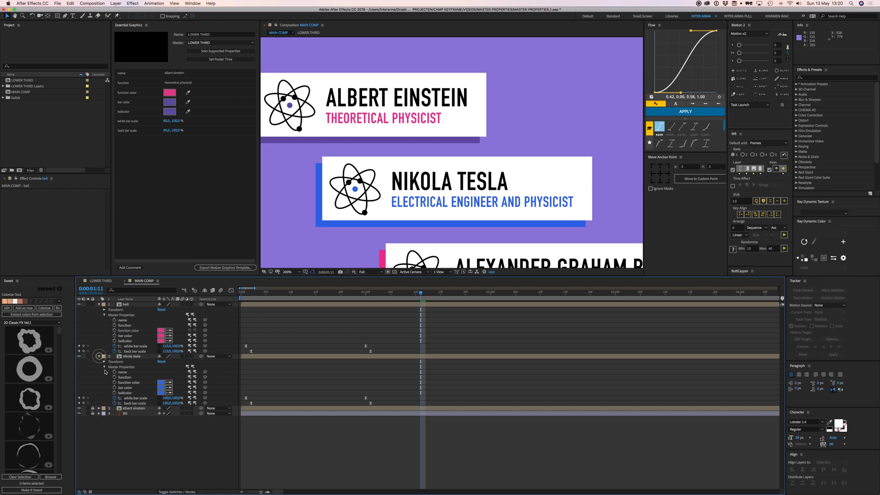
click(137, 385)
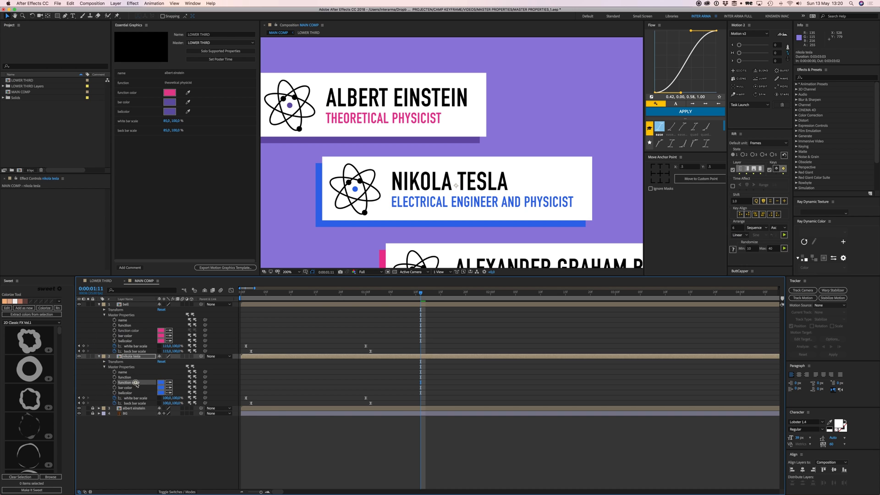
click(190, 384)
click(306, 327)
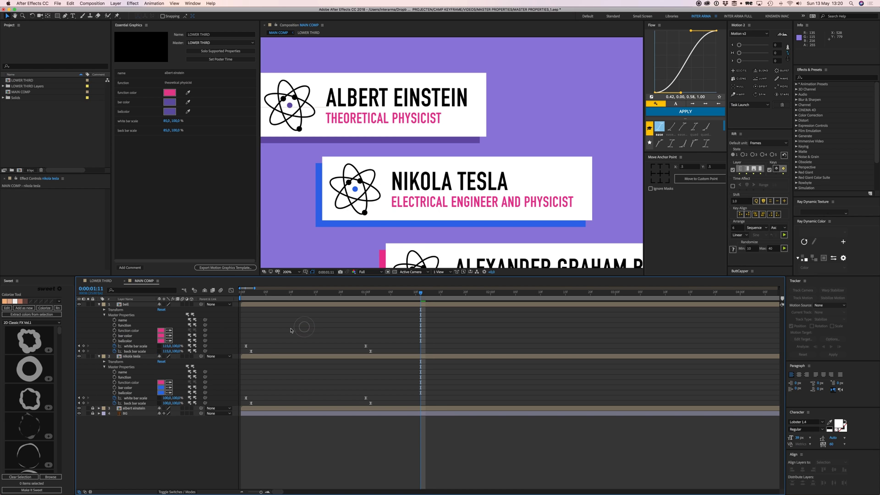
Step: Review all three lower thirds together in MAIN COMP and open the LOWER THIRD composition to check its function color
click(291, 325)
scroll(427, 171, down, 2)
scroll(427, 171, down, 1)
key(v)
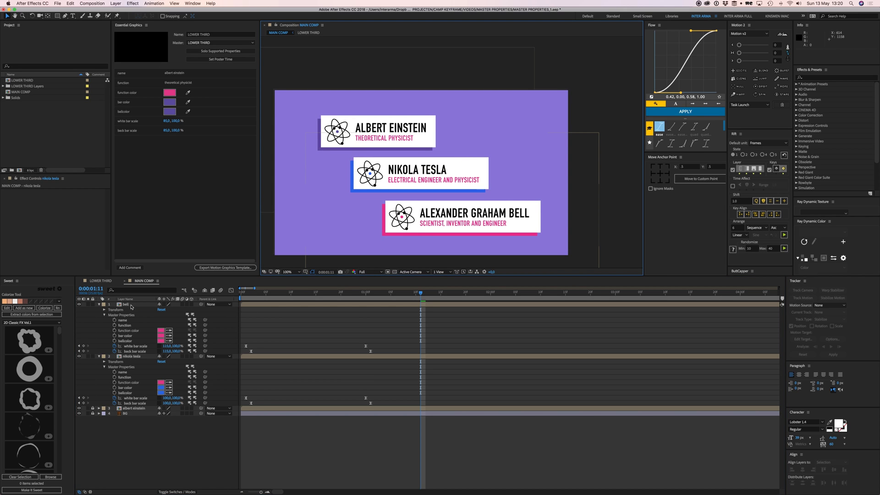
click(100, 281)
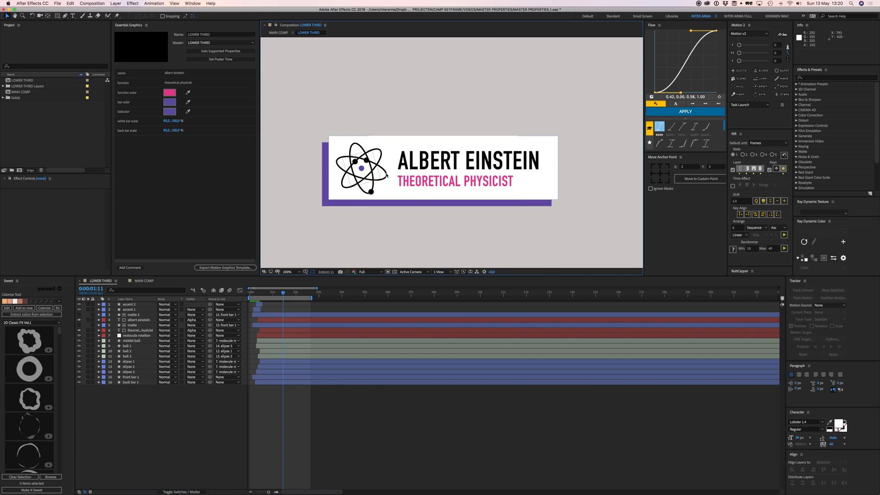